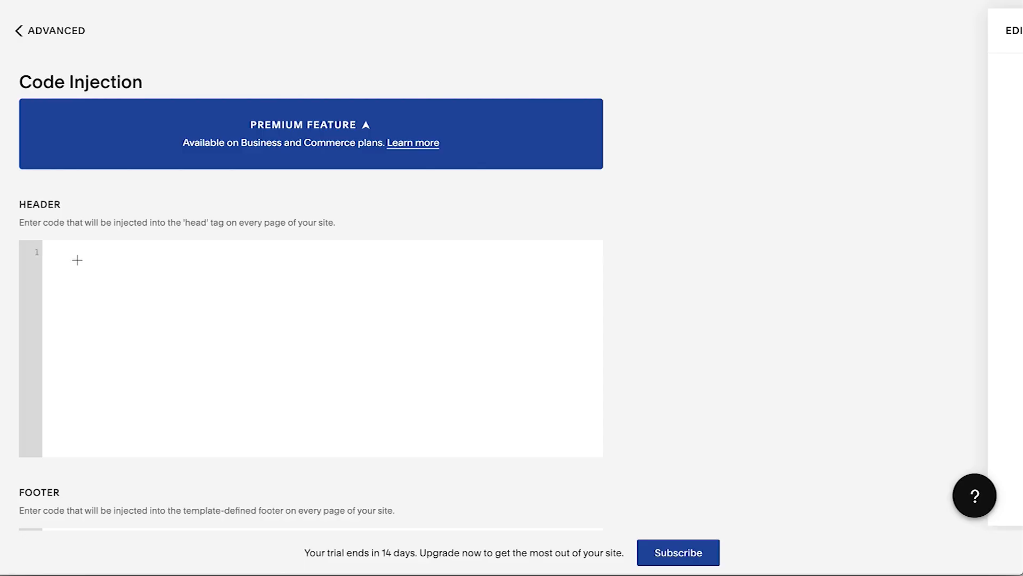
Step: Paste the tracker script into the header code injection field of the website
{"action": "left_click", "coordinate": [78, 260]}
{"action": "key", "text": "ctrl+v"}
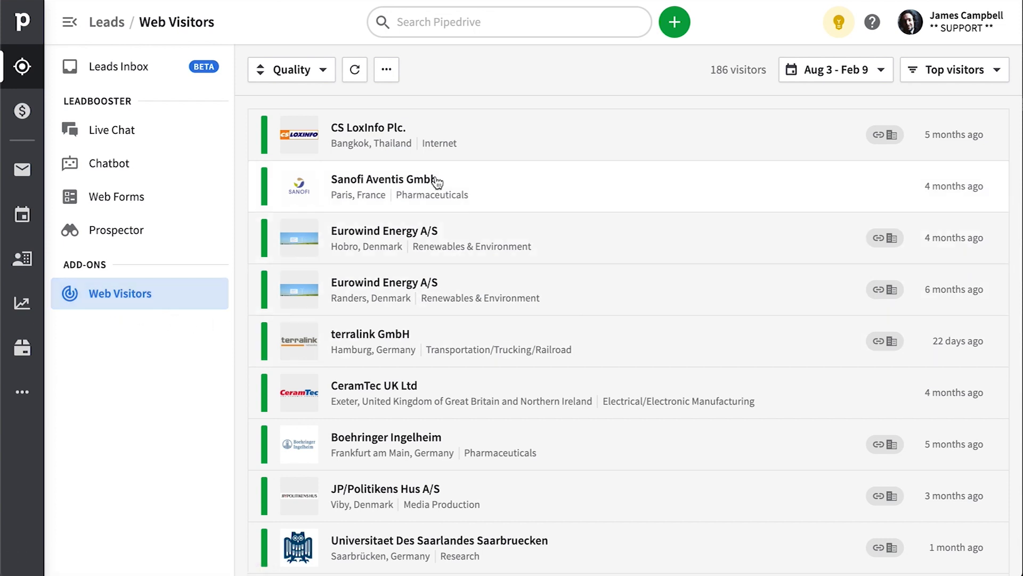
Step: Browse the Web Visitors list and look at its sorting and filter options
{"action": "scroll", "coordinate": [366, 165], "scroll_direction": "down", "scroll_amount": 20}
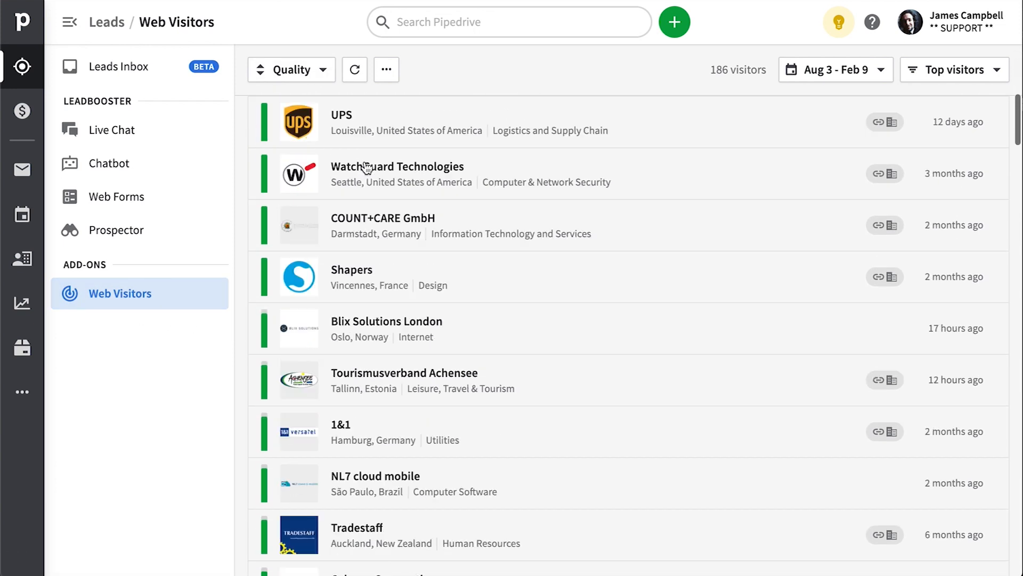
{"action": "scroll", "coordinate": [367, 164], "scroll_direction": "down", "scroll_amount": 3}
{"action": "left_click", "coordinate": [322, 80]}
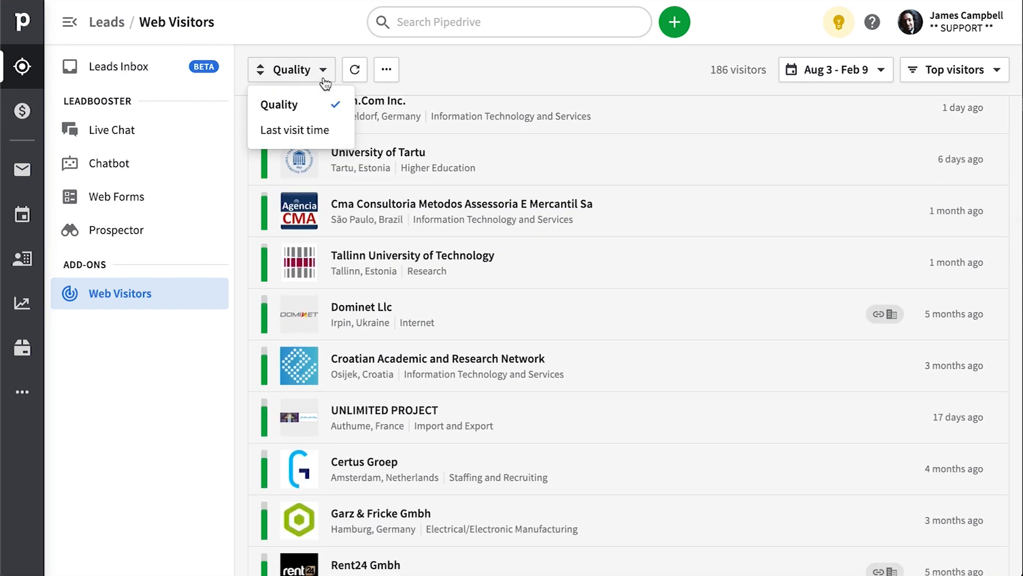
{"action": "left_click", "coordinate": [485, 65]}
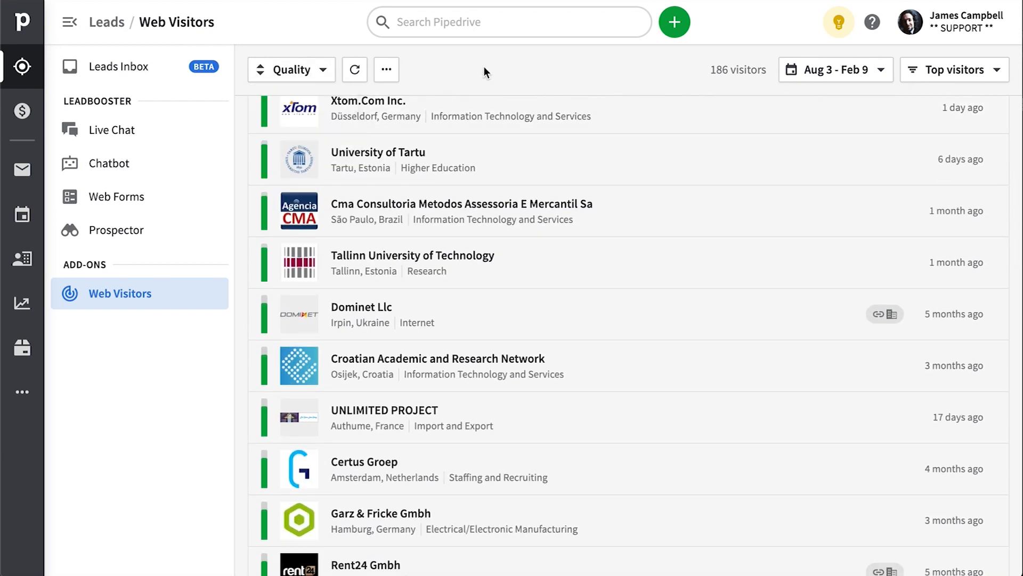
{"action": "left_click", "coordinate": [948, 80]}
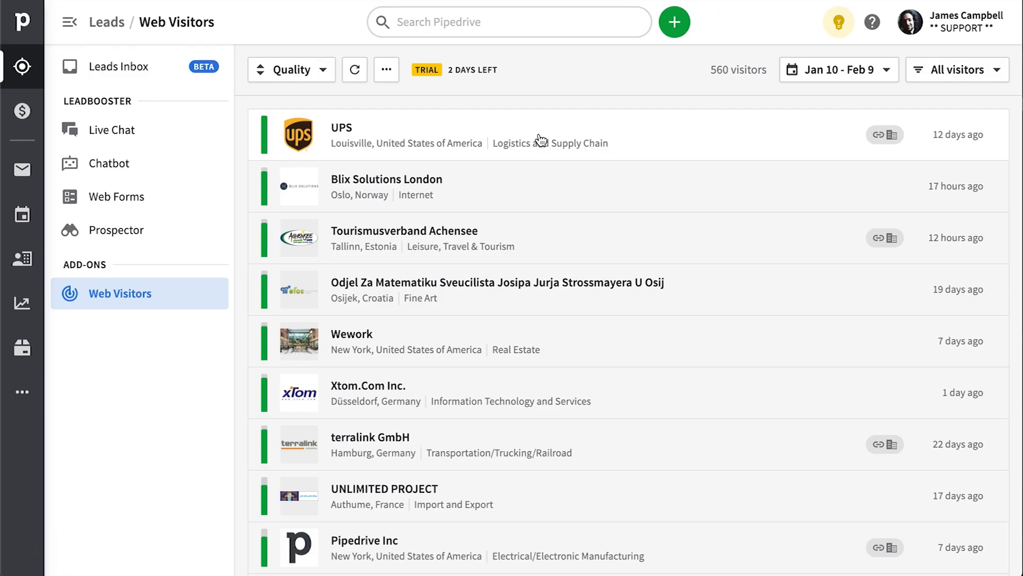
Step: Open the details of the UPS visitor and review its linked items, company info and visited pages
{"action": "left_click", "coordinate": [541, 140]}
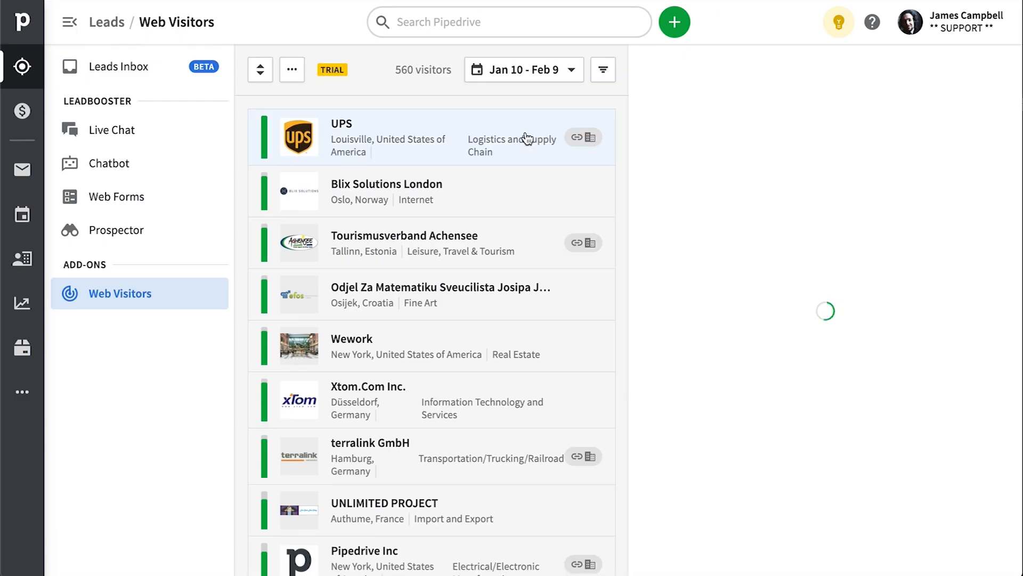
{"action": "left_click", "coordinate": [223, 191]}
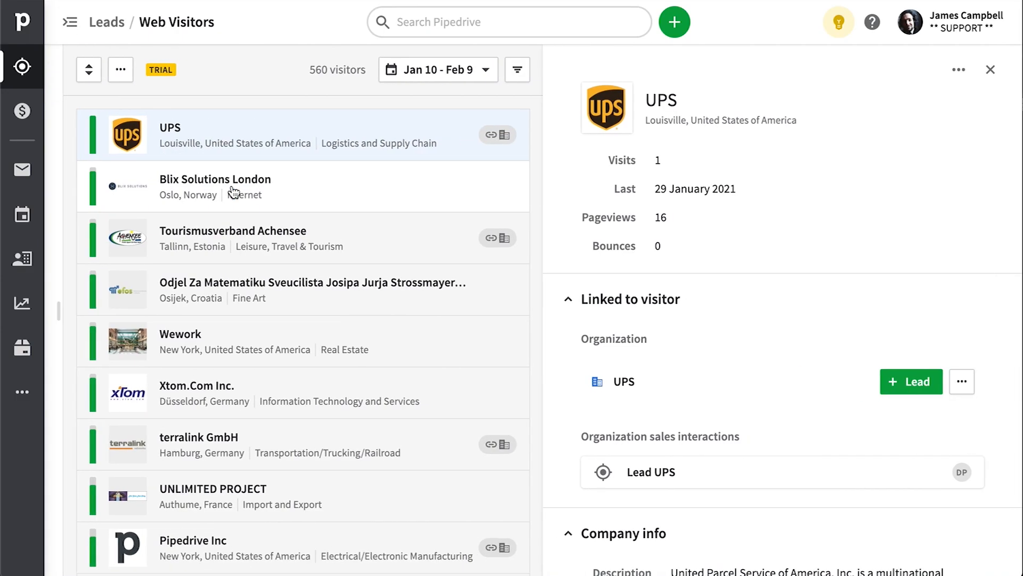
{"action": "scroll", "coordinate": [714, 251], "scroll_direction": "down", "scroll_amount": 4}
{"action": "scroll", "coordinate": [717, 258], "scroll_direction": "down", "scroll_amount": 3}
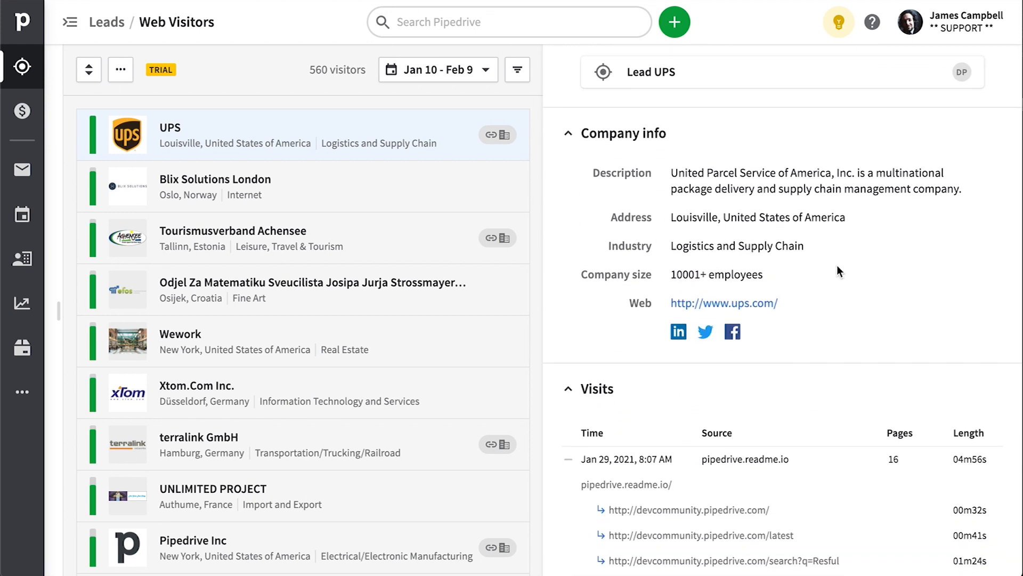
{"action": "scroll", "coordinate": [837, 266], "scroll_direction": "down", "scroll_amount": 5}
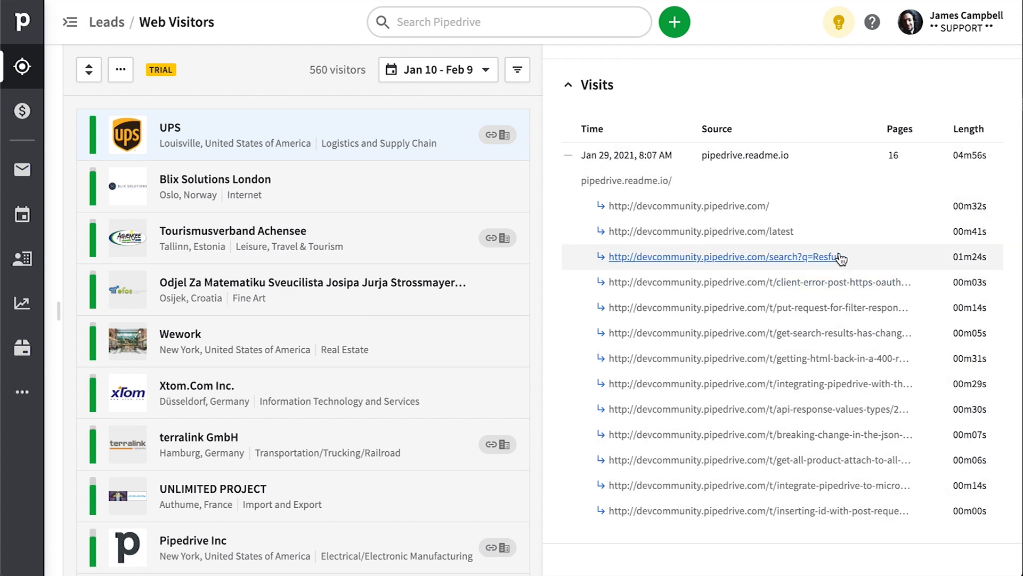
{"action": "mouse_move", "coordinate": [60, 232]}
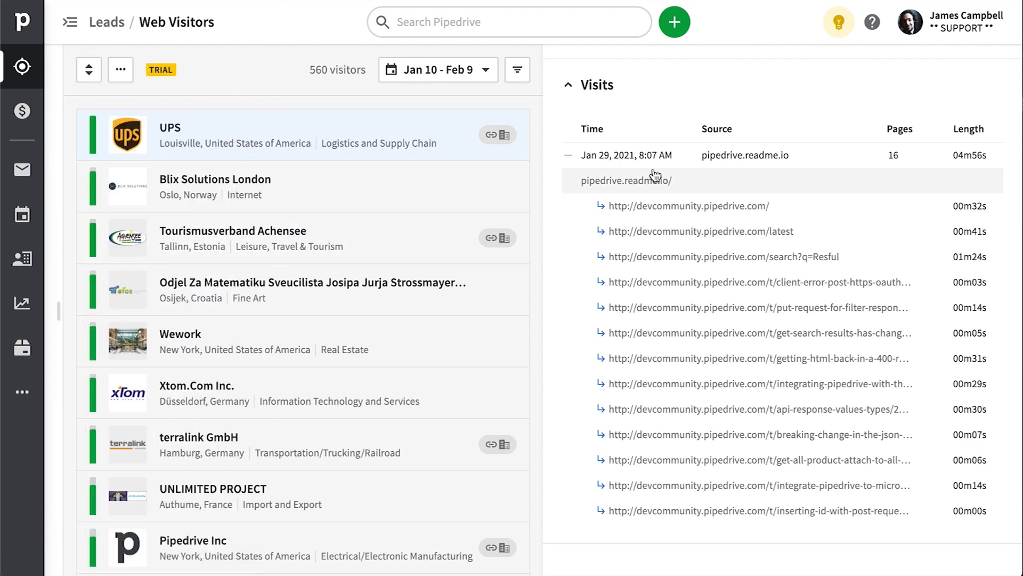
{"action": "scroll", "coordinate": [655, 175], "scroll_direction": "up", "scroll_amount": 6}
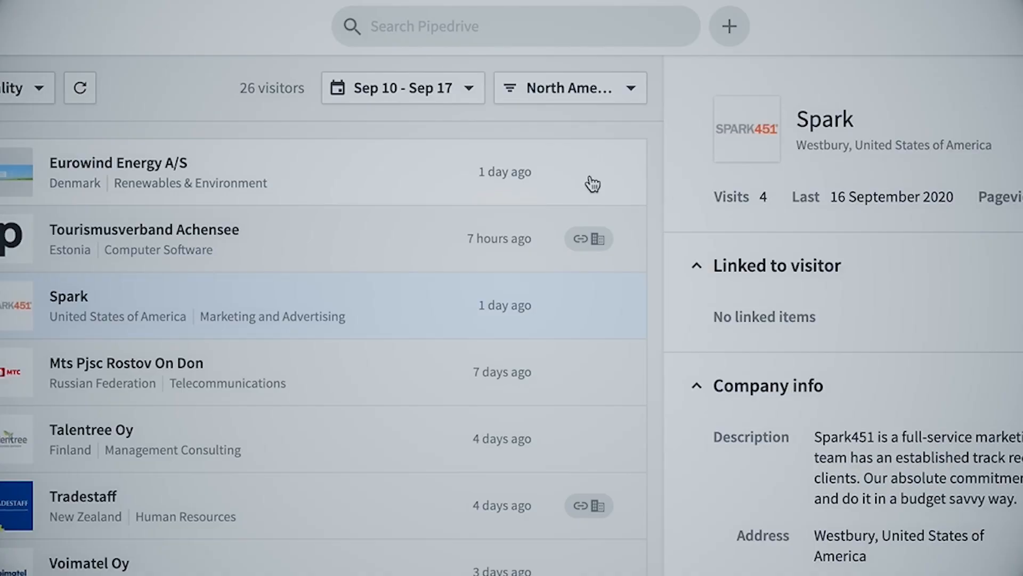
{"action": "left_click", "coordinate": [634, 90]}
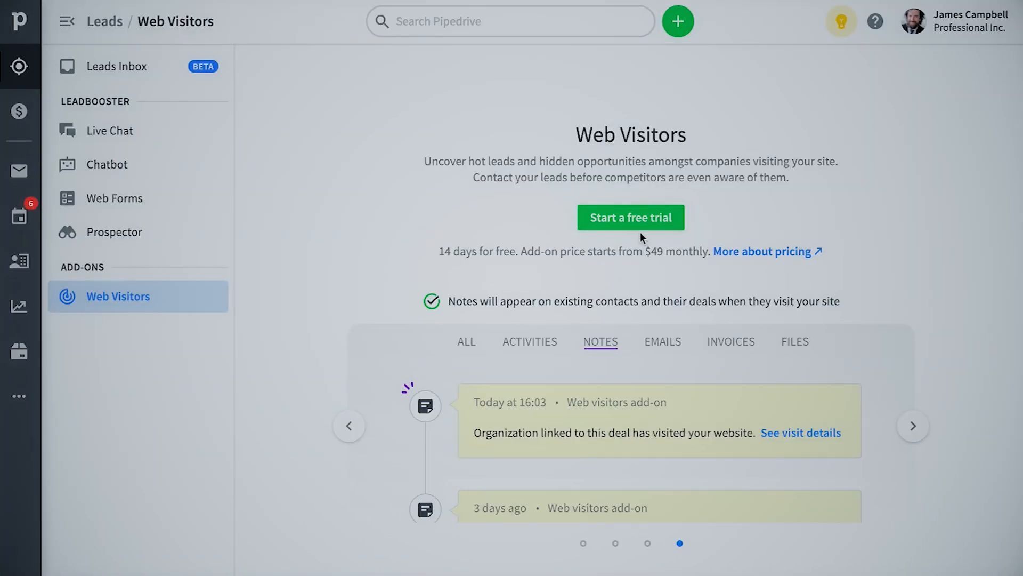
Step: Start the free trial of the Web Visitors add-on and copy its tracker script
{"action": "left_click", "coordinate": [641, 228]}
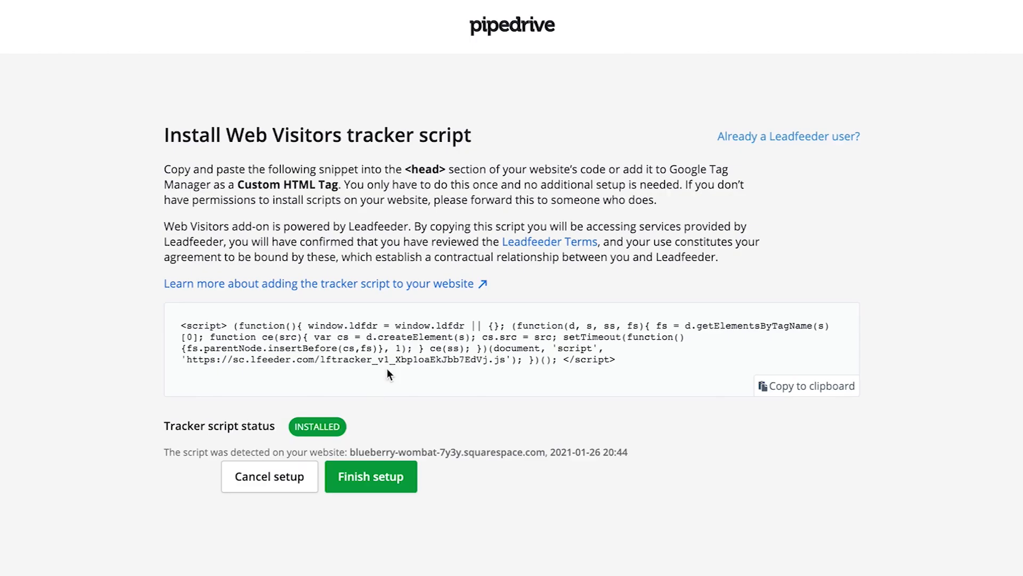
{"action": "left_click", "coordinate": [772, 386]}
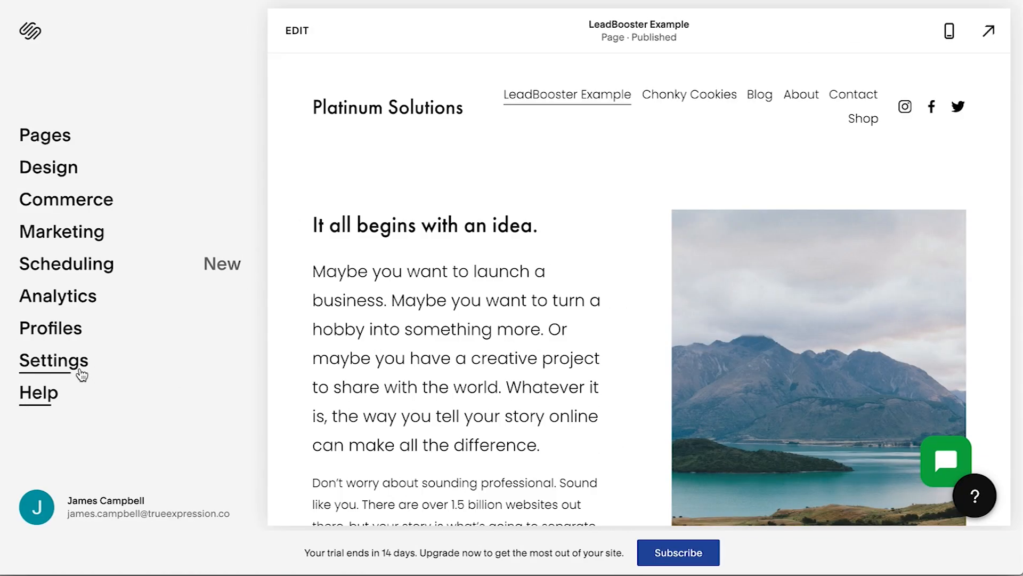
Step: In Squarespace, paste the copied tracker script into the site's header code injection under the advanced settings and save it
{"action": "left_click", "coordinate": [82, 375]}
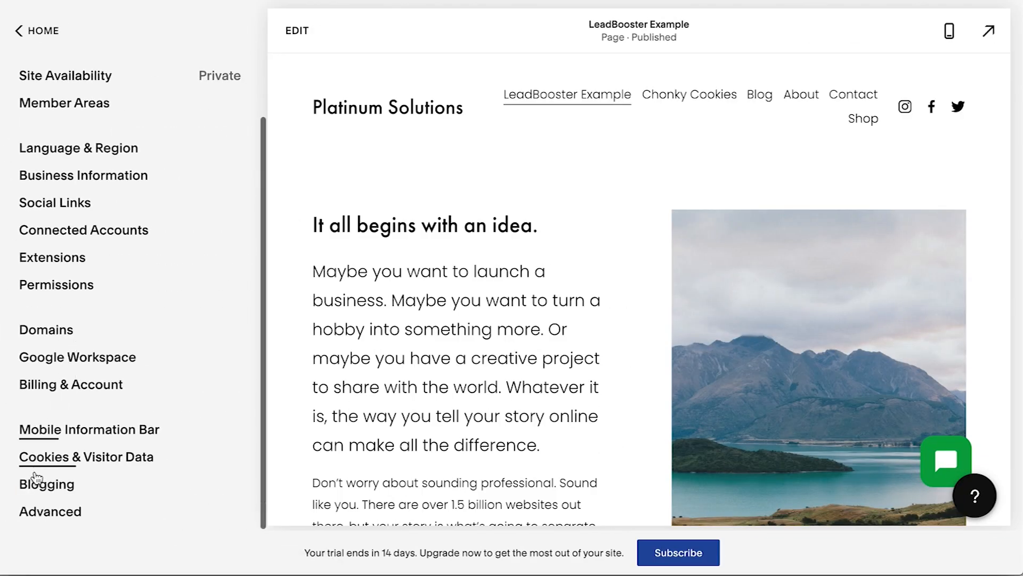
{"action": "left_click", "coordinate": [52, 513]}
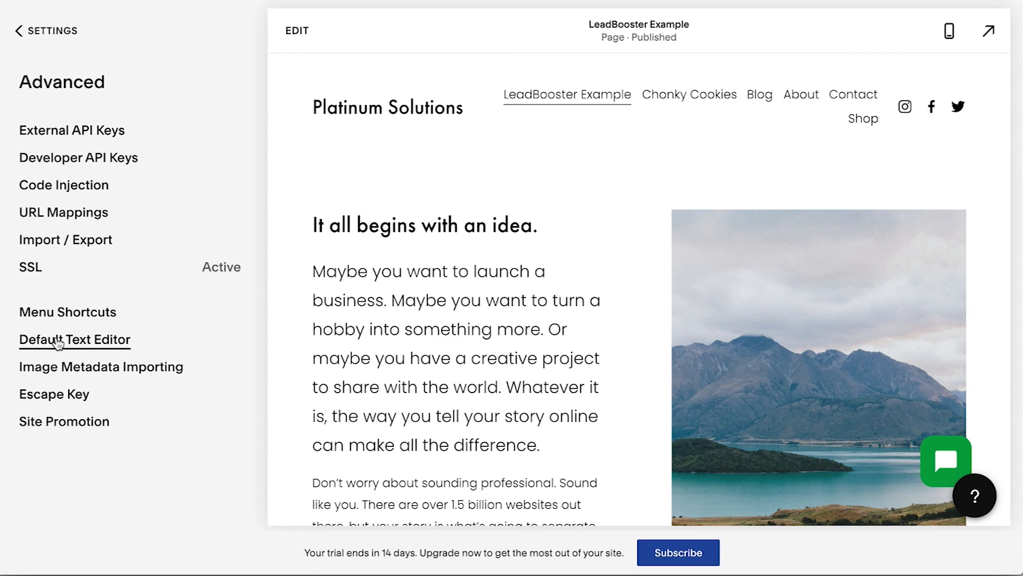
{"action": "left_click", "coordinate": [60, 185]}
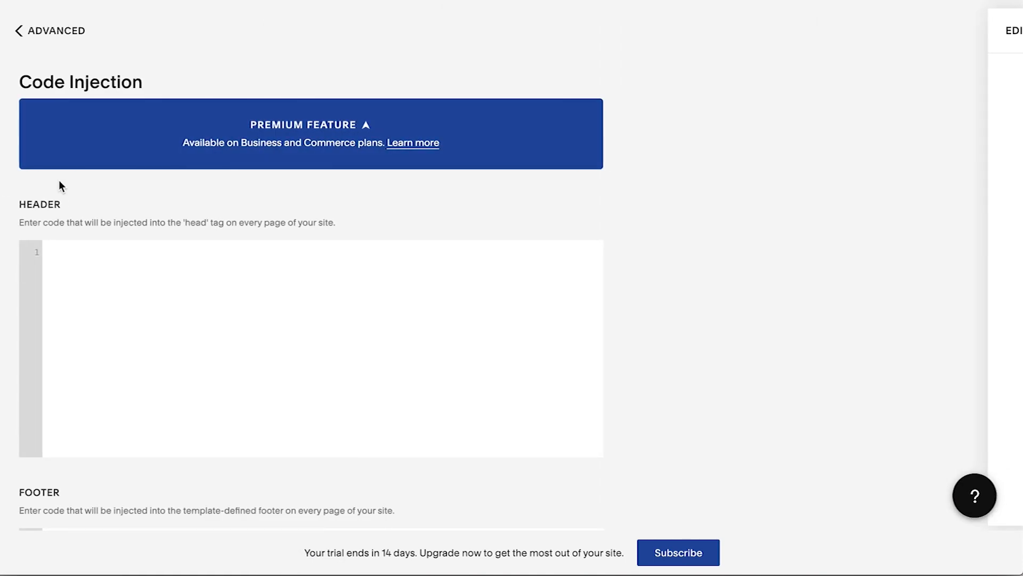
{"action": "left_click", "coordinate": [78, 259]}
{"action": "key", "text": "ctrl+v"}
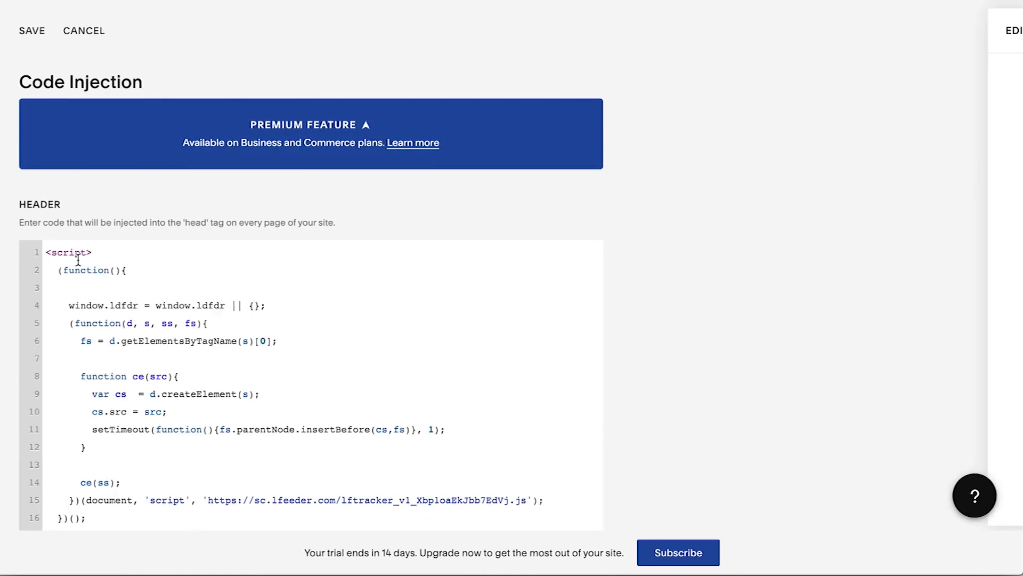
{"action": "left_click", "coordinate": [33, 31]}
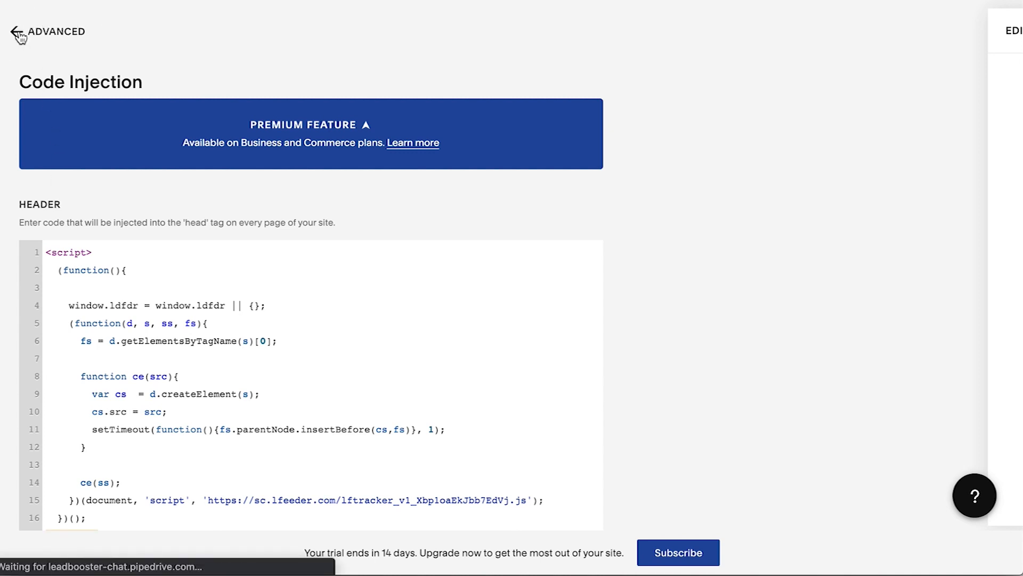
{"action": "left_click", "coordinate": [23, 33]}
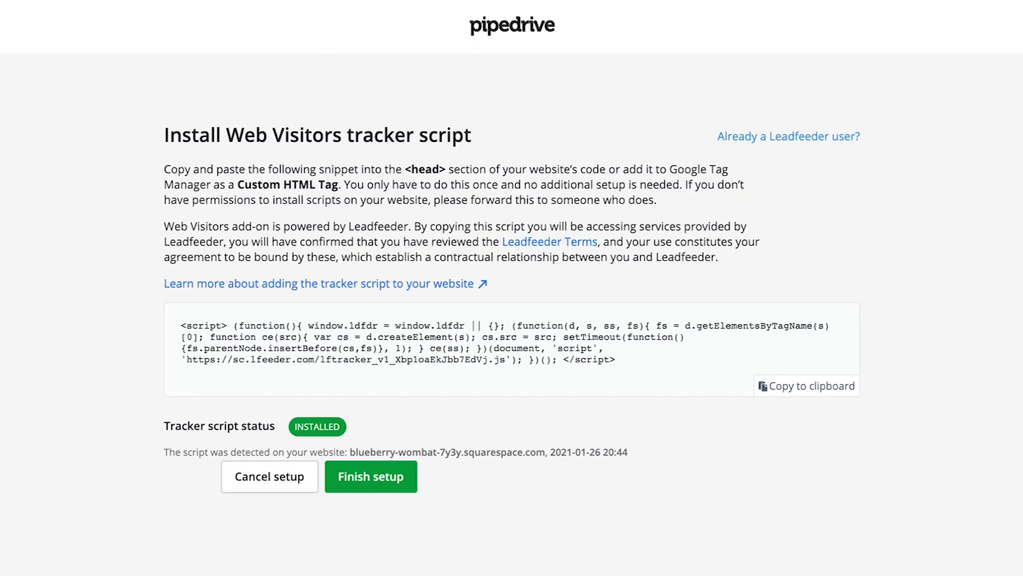
Step: Finish the Web Visitors setup in Pipedrive and check the quality score of the Tourismusverband Achensee visitor
{"action": "left_click", "coordinate": [366, 488]}
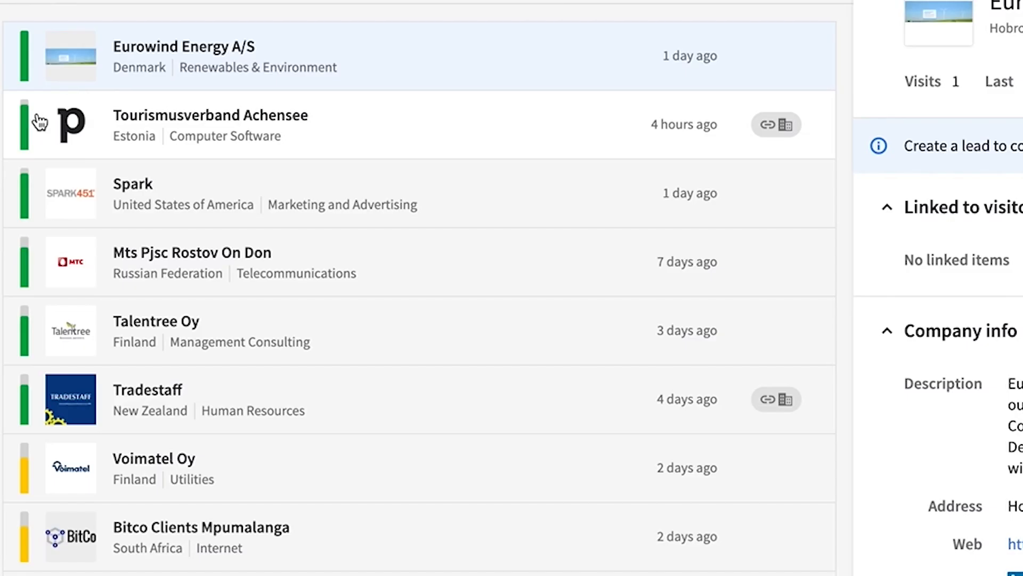
{"action": "mouse_move", "coordinate": [23, 125]}
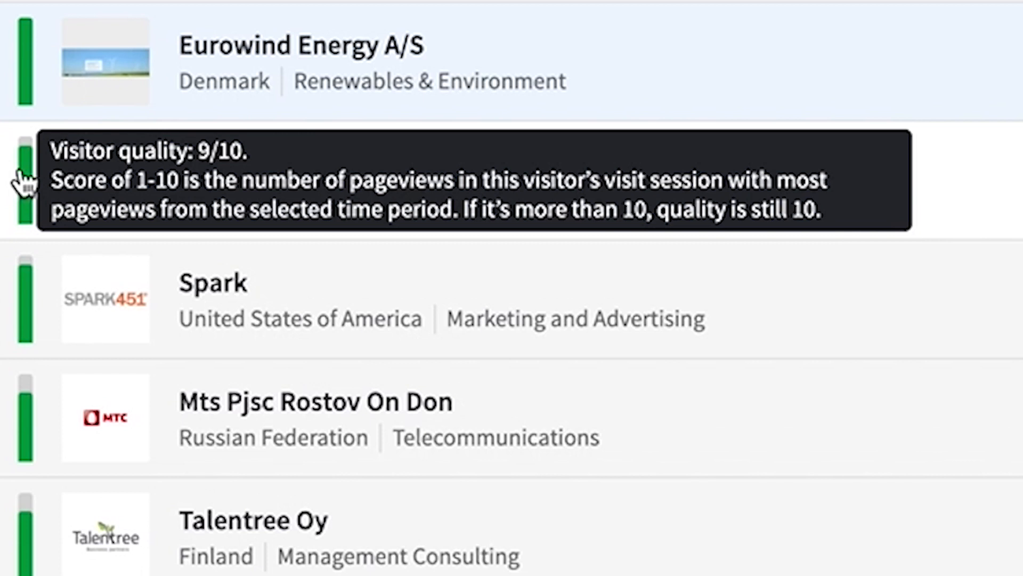
Step: Start a new visitor filter with conditions for country, page URL, visit length, visitor's industry and source/medium
{"action": "left_click", "coordinate": [954, 69]}
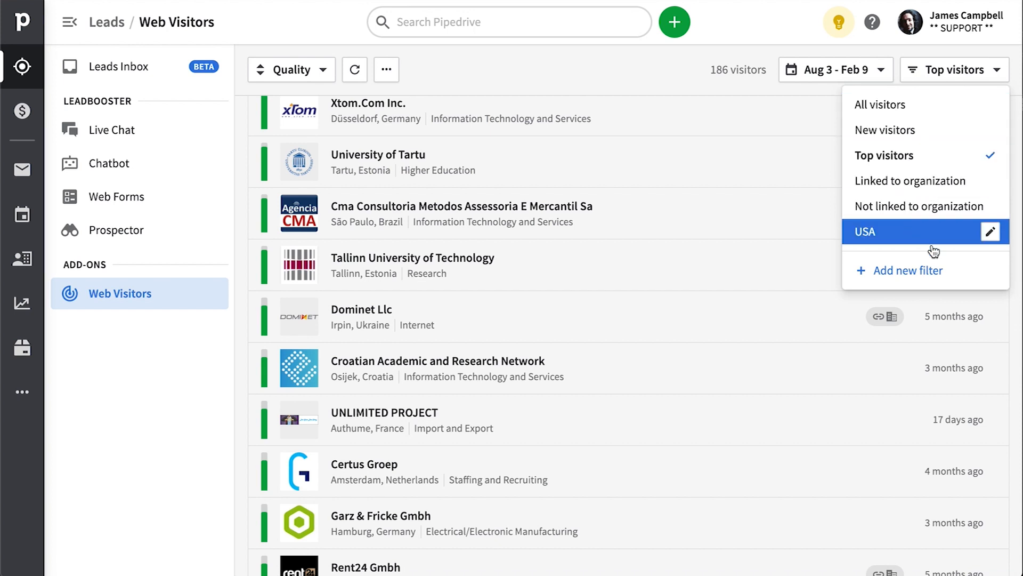
{"action": "left_click", "coordinate": [944, 272]}
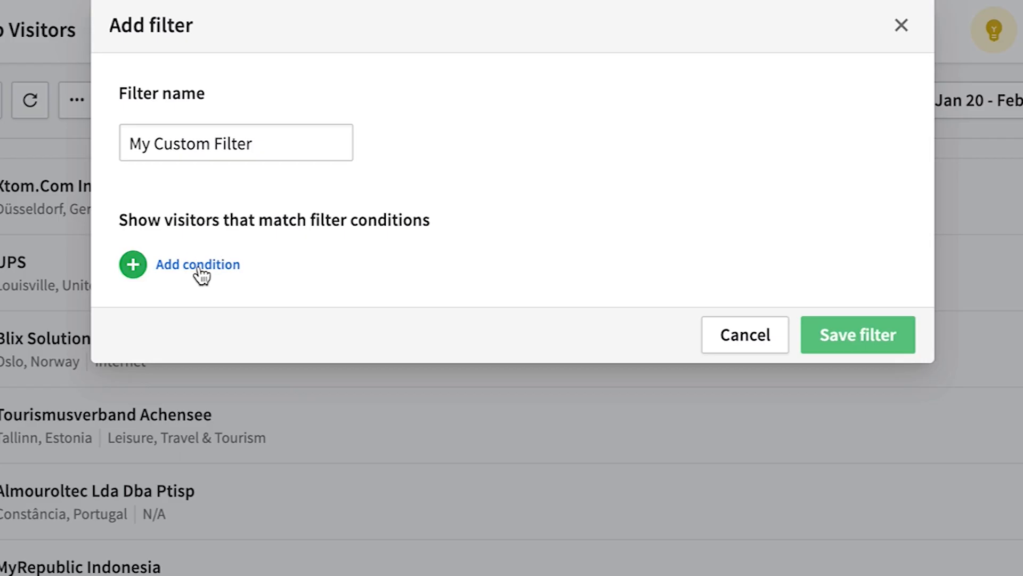
{"action": "left_click", "coordinate": [198, 266]}
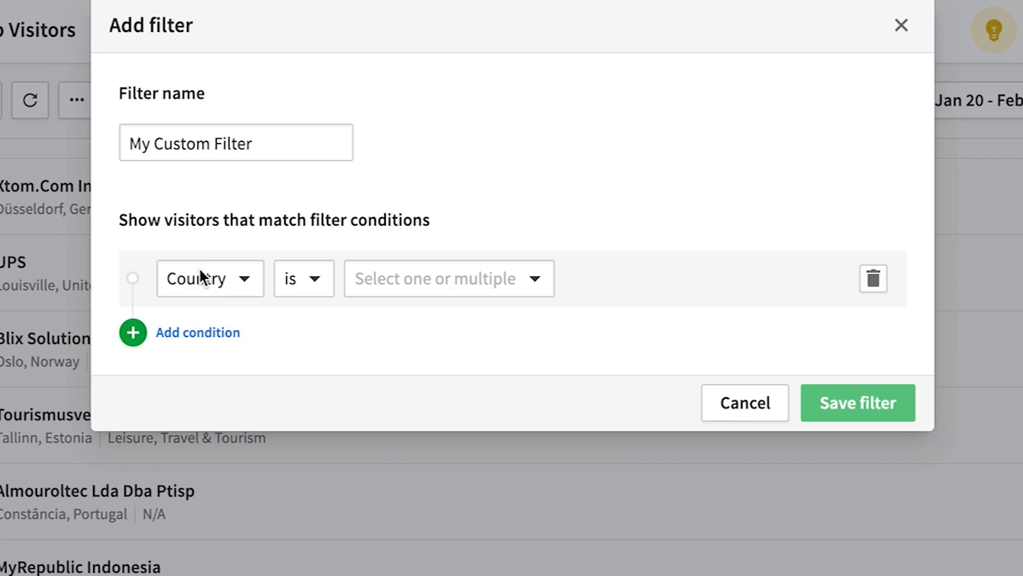
{"action": "left_click", "coordinate": [203, 343]}
{"action": "left_click", "coordinate": [198, 391]}
{"action": "left_click", "coordinate": [216, 447]}
{"action": "left_click", "coordinate": [213, 496]}
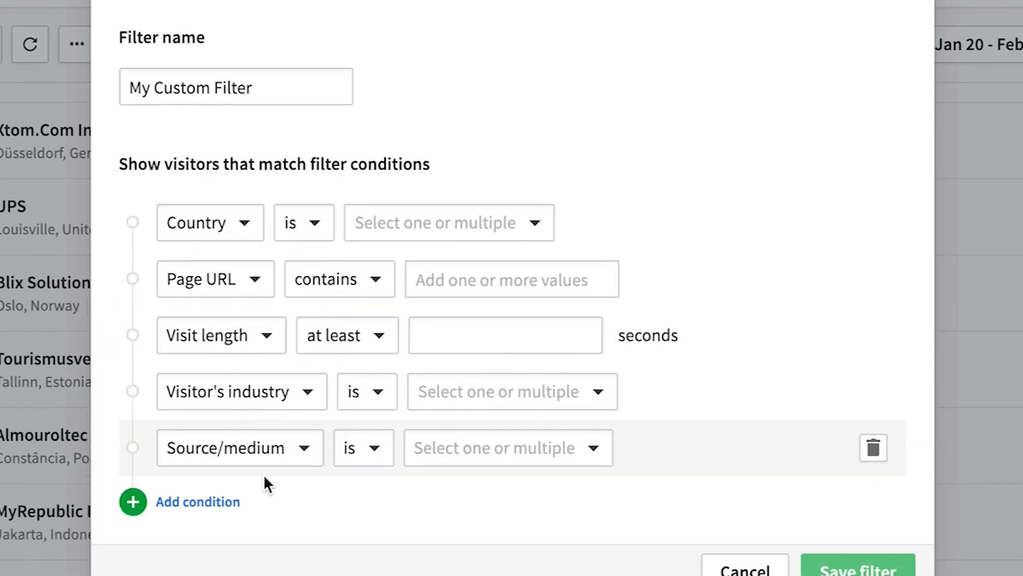
Step: Add further conditions to the filter, including visitor's employee count and hostname (domain)
{"action": "left_click", "coordinate": [216, 459]}
{"action": "left_click", "coordinate": [243, 466]}
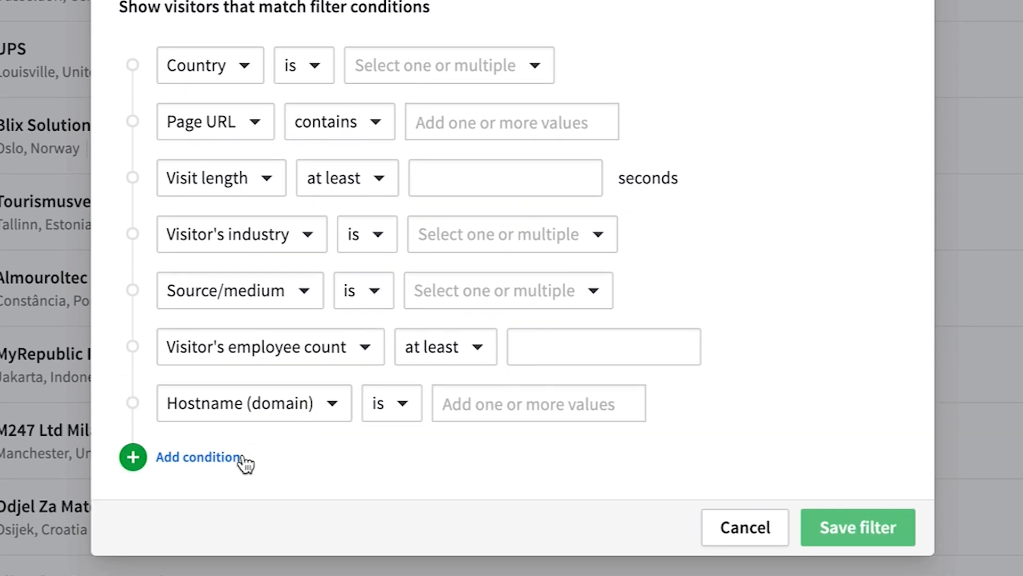
{"action": "left_click", "coordinate": [242, 459]}
{"action": "left_click", "coordinate": [228, 516]}
{"action": "left_click", "coordinate": [221, 569]}
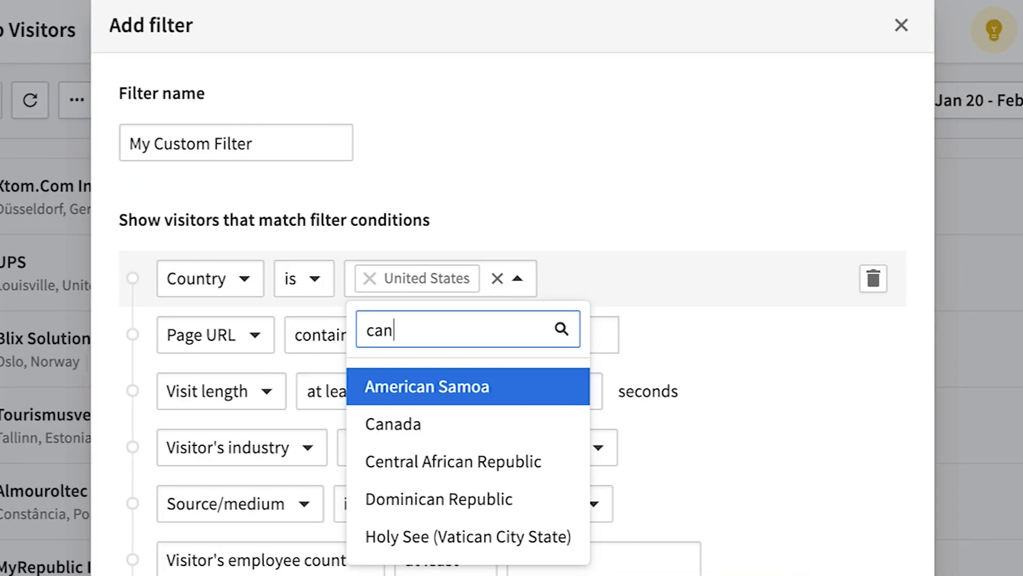
Step: Set the Country condition to match United States and Canada
{"action": "left_click", "coordinate": [445, 425]}
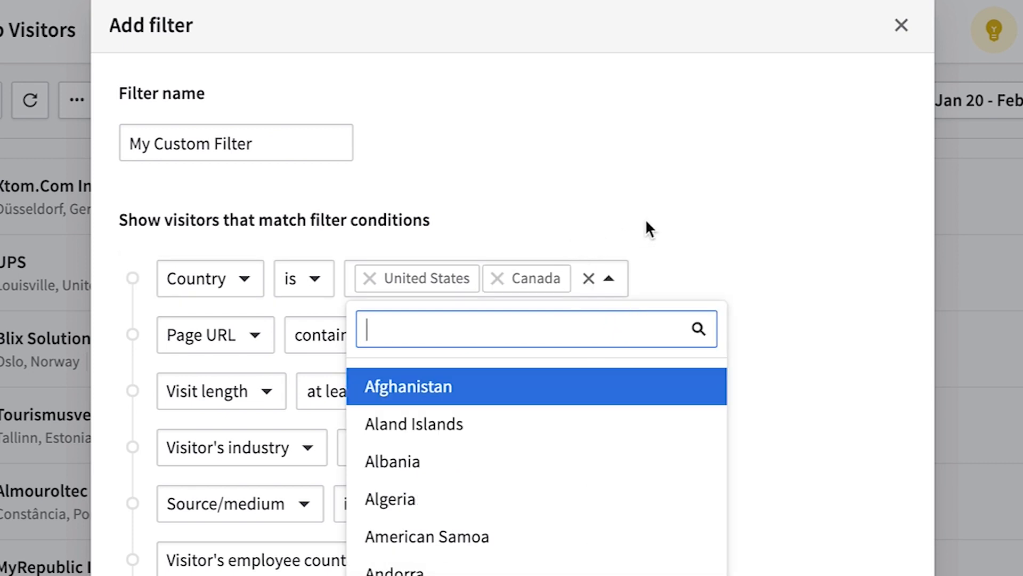
{"action": "left_click", "coordinate": [686, 209]}
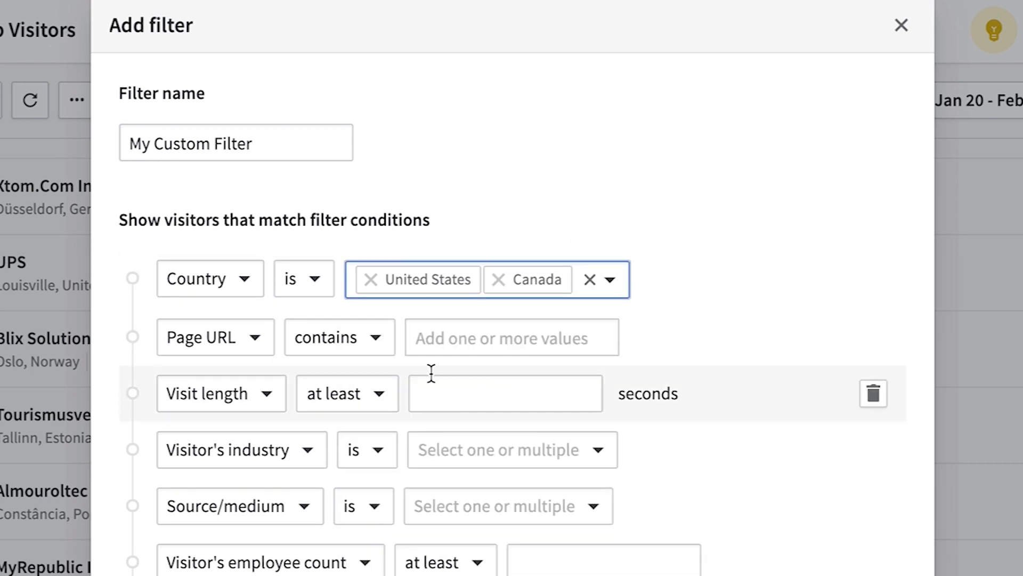
Step: Look at the comparison options of the Page URL condition without changing them
{"action": "left_click", "coordinate": [462, 338]}
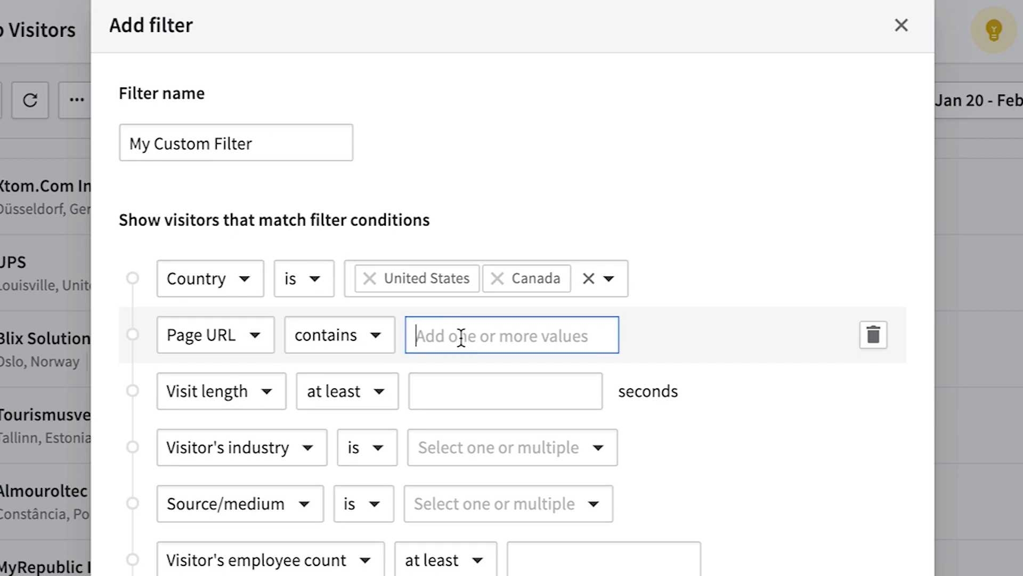
{"action": "left_click", "coordinate": [374, 346]}
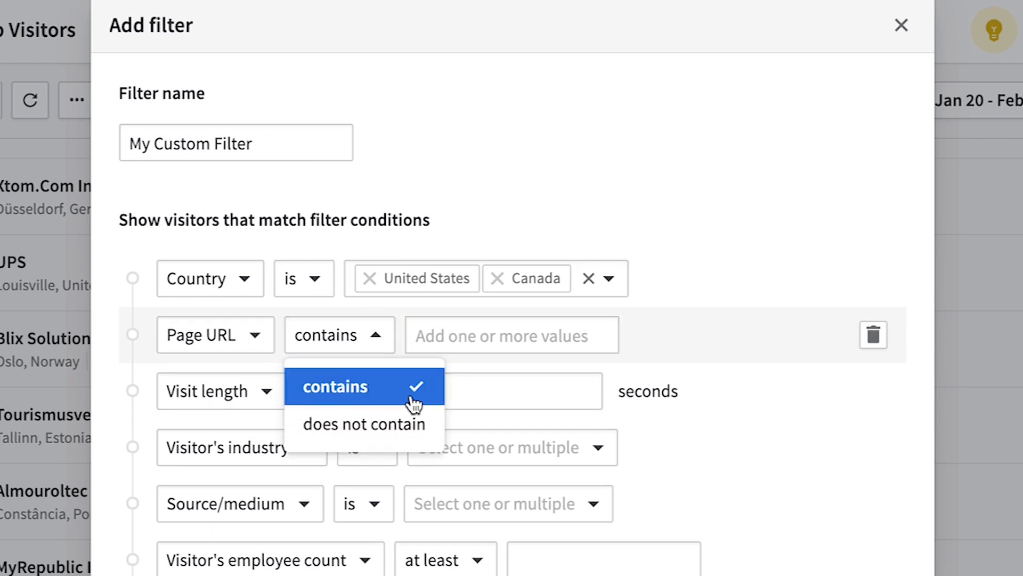
{"action": "left_click", "coordinate": [746, 335]}
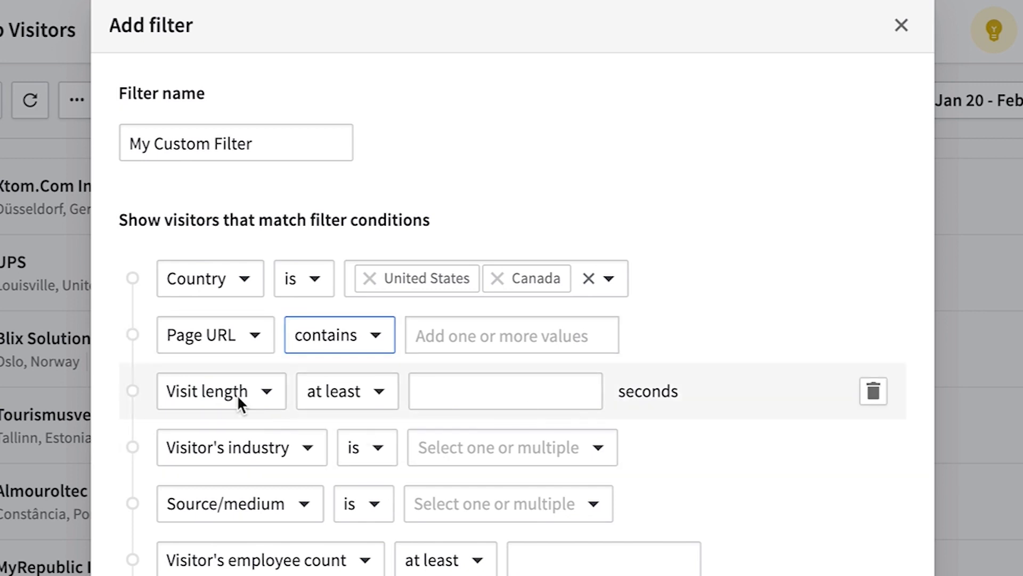
Step: Set the visit length to at least 20 seconds and the visitor's industry to Information Technology and Services, Design and Maritime
{"action": "left_click", "coordinate": [463, 403]}
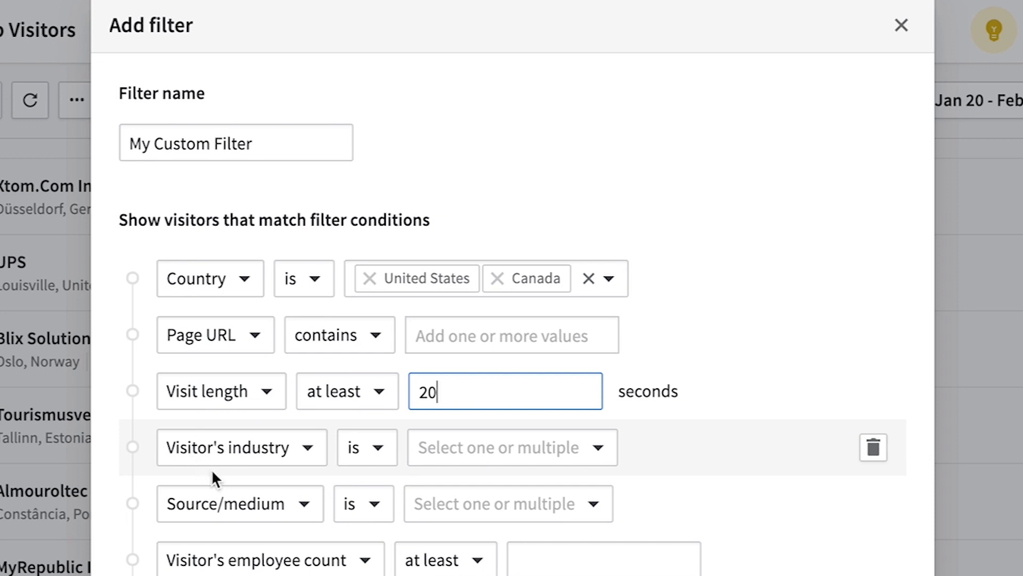
{"action": "left_click", "coordinate": [480, 449]}
{"action": "scroll", "coordinate": [541, 250], "scroll_direction": "down", "scroll_amount": 5}
{"action": "scroll", "coordinate": [540, 250], "scroll_direction": "down", "scroll_amount": 10}
{"action": "left_click", "coordinate": [523, 222]}
{"action": "left_click", "coordinate": [512, 334]}
{"action": "left_click", "coordinate": [491, 197]}
{"action": "left_click", "coordinate": [704, 440]}
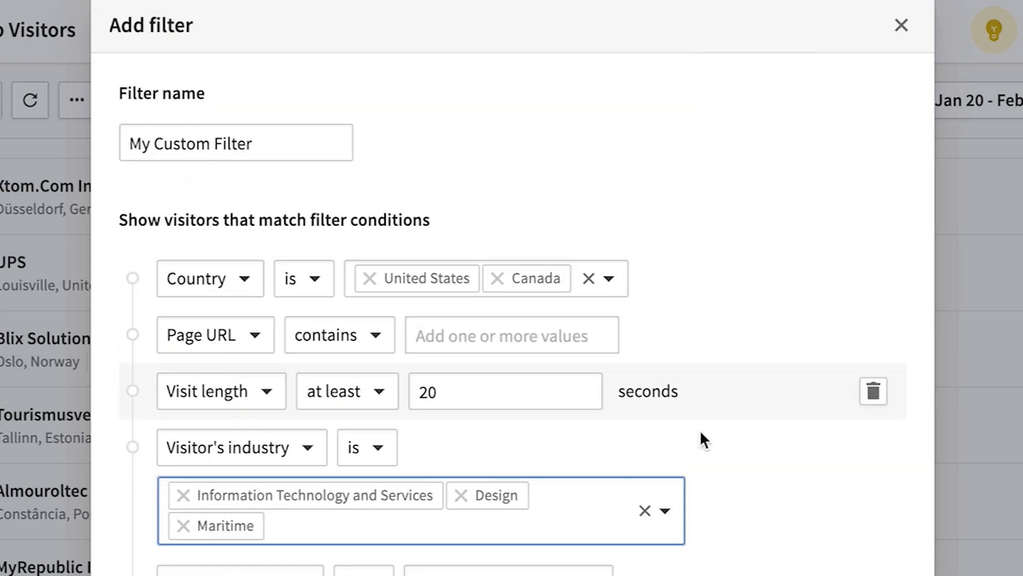
Step: Set the Source/medium condition of the visitor filter to direct and google / organic
{"action": "scroll", "coordinate": [274, 475], "scroll_direction": "down", "scroll_amount": 5}
{"action": "left_click", "coordinate": [552, 320]}
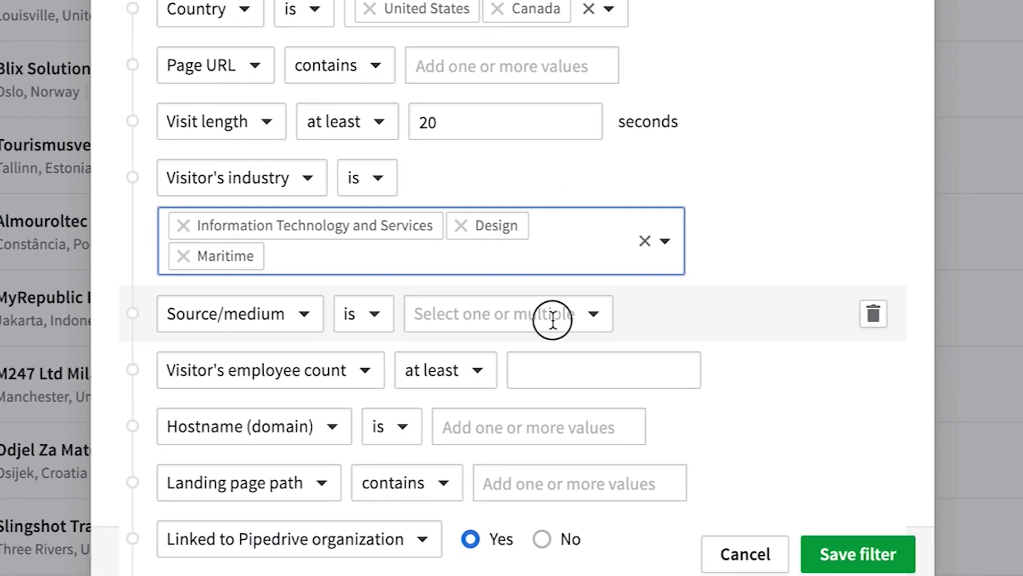
{"action": "left_click", "coordinate": [541, 281]}
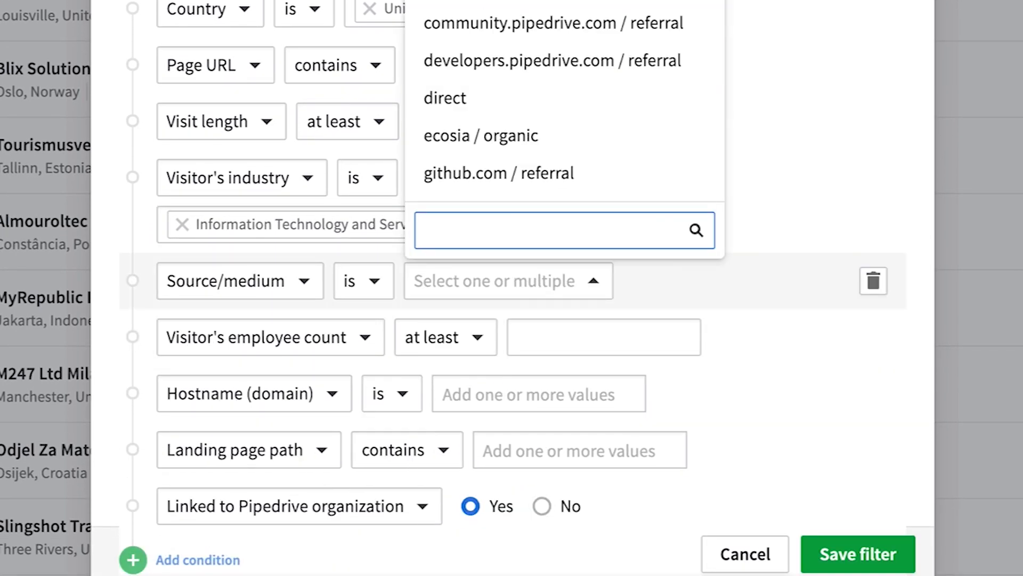
{"action": "left_click", "coordinate": [474, 99]}
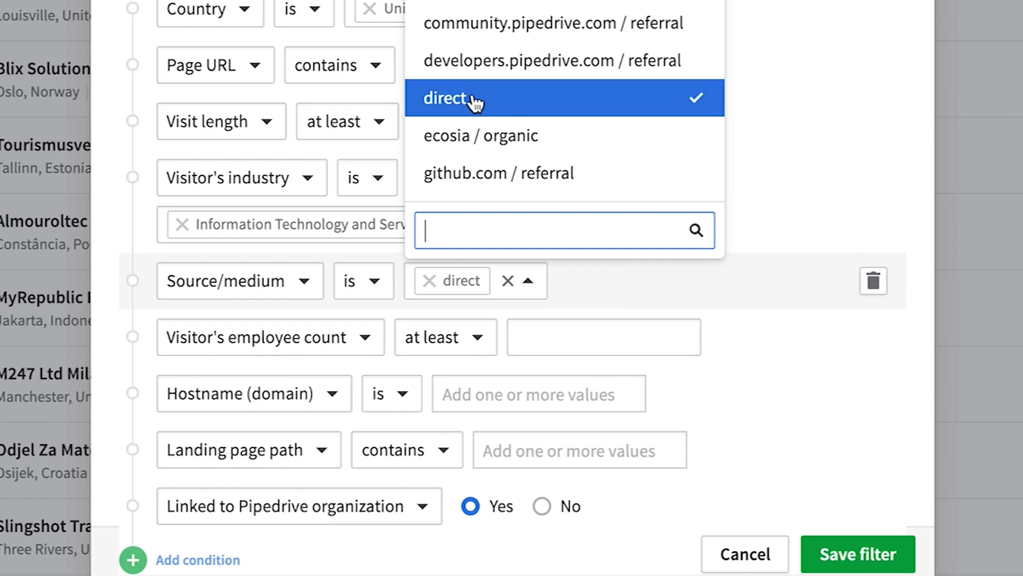
{"action": "type", "text": "organic"}
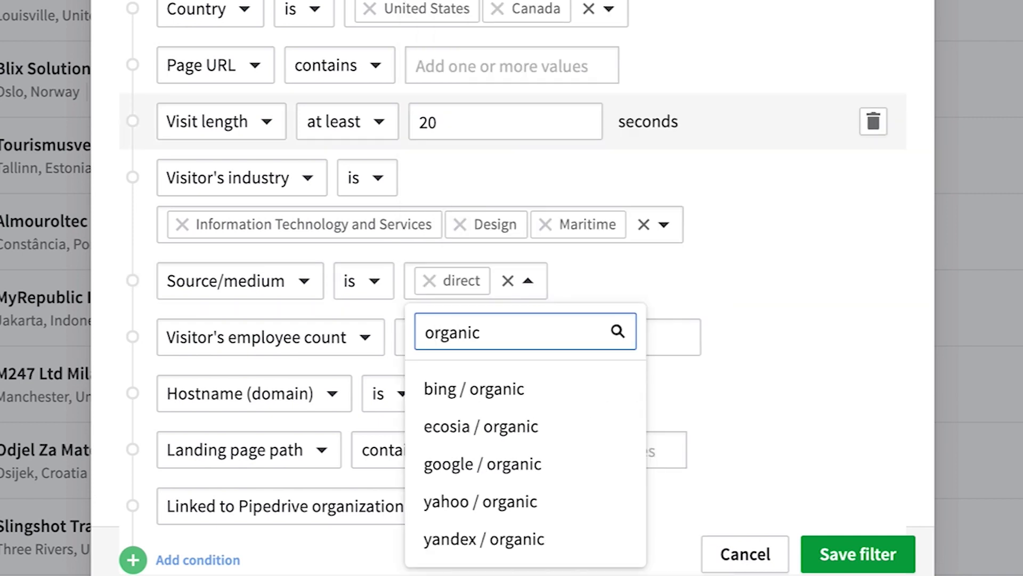
{"action": "left_click", "coordinate": [459, 474]}
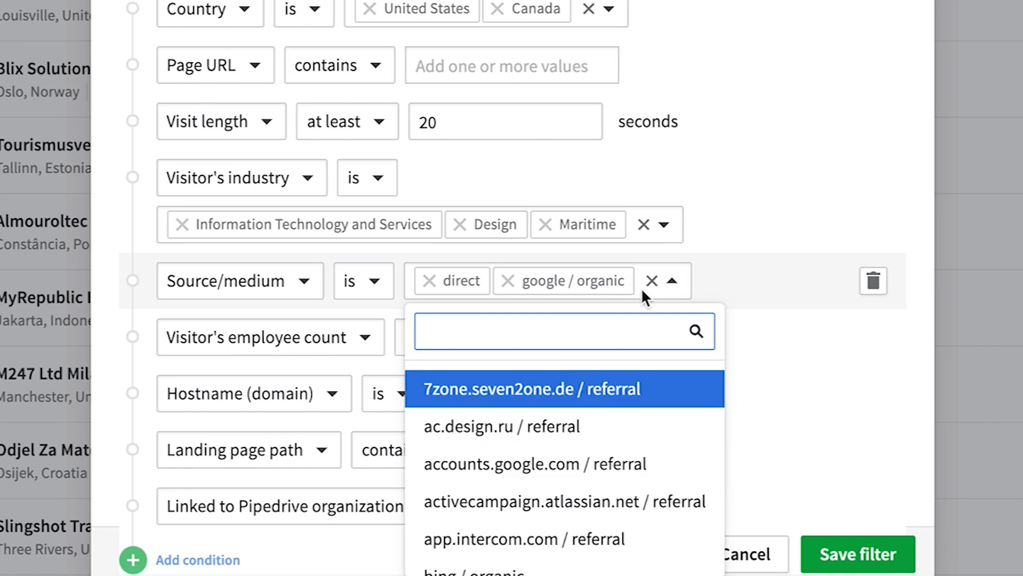
{"action": "left_click", "coordinate": [785, 217]}
Step: Set the visitor's employee count to at least 100 and make the hostname condition contain mycustomerdomain.com
{"action": "left_click", "coordinate": [533, 341]}
{"action": "type", "text": "100"}
{"action": "left_click", "coordinate": [785, 334]}
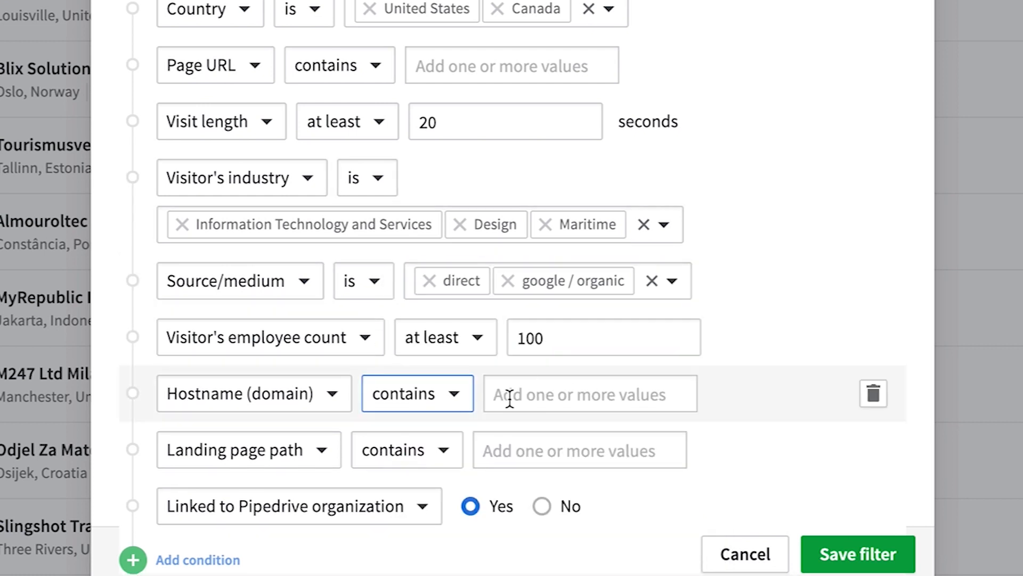
{"action": "left_click", "coordinate": [508, 397]}
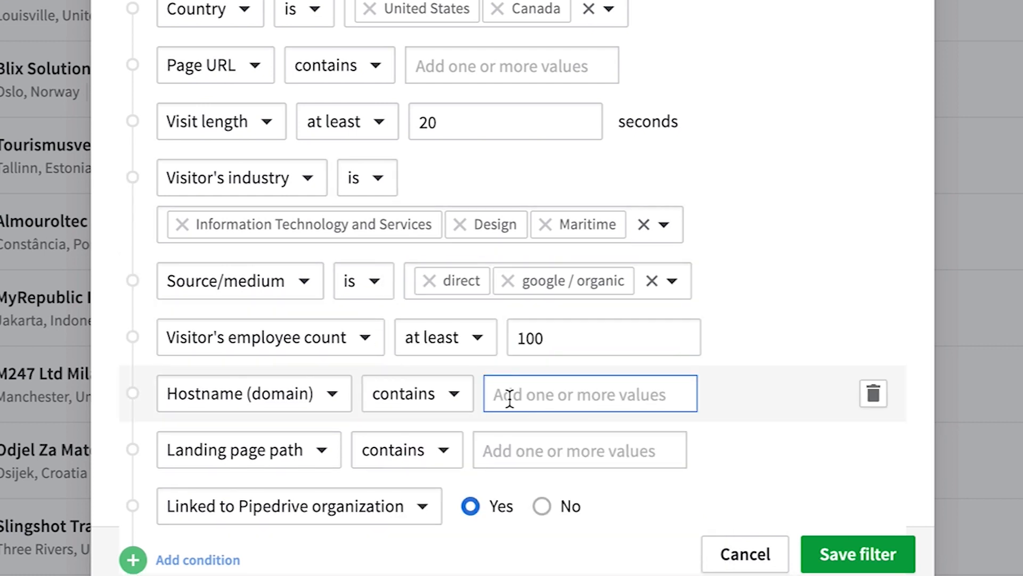
{"action": "type", "text": "my"}
{"action": "type", "text": "customerdomain.com"}
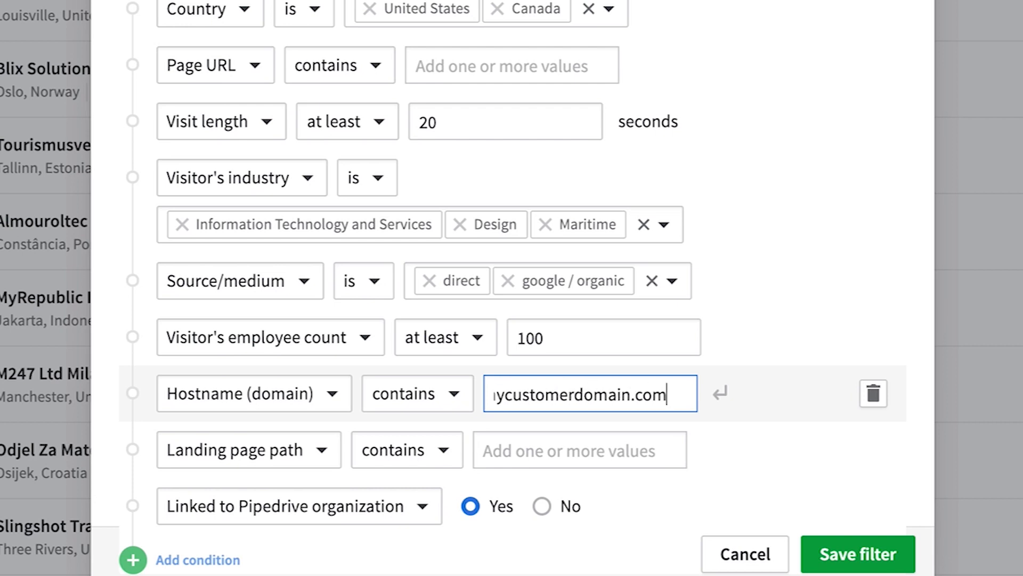
{"action": "left_click", "coordinate": [785, 402]}
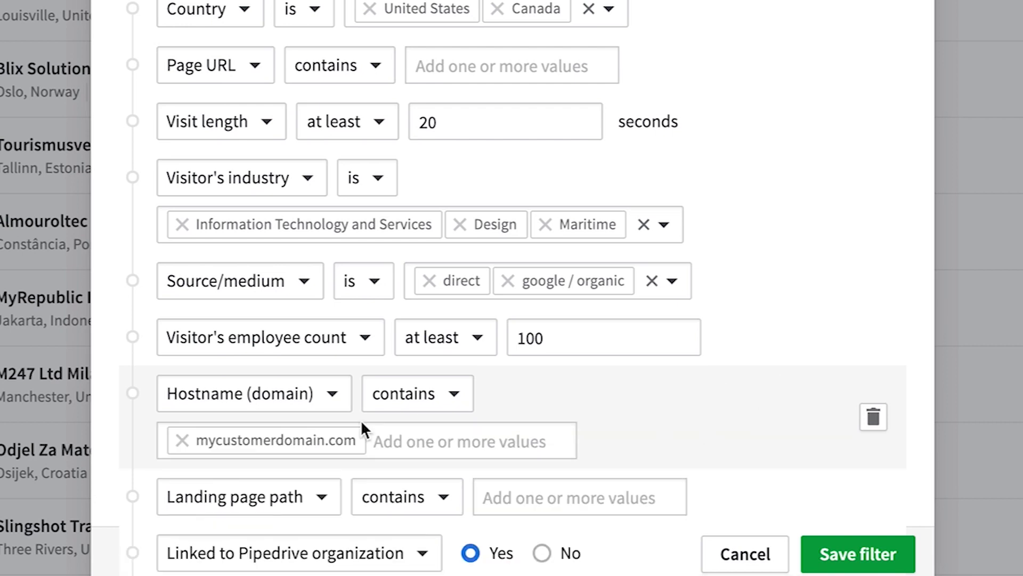
{"action": "left_click", "coordinate": [460, 504]}
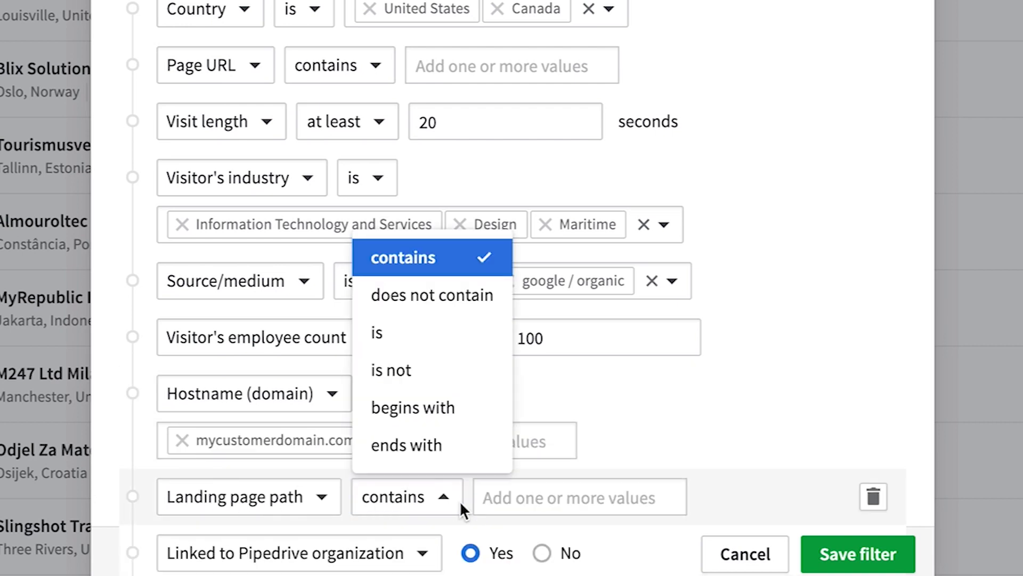
{"action": "left_click", "coordinate": [460, 503]}
{"action": "left_click", "coordinate": [528, 502]}
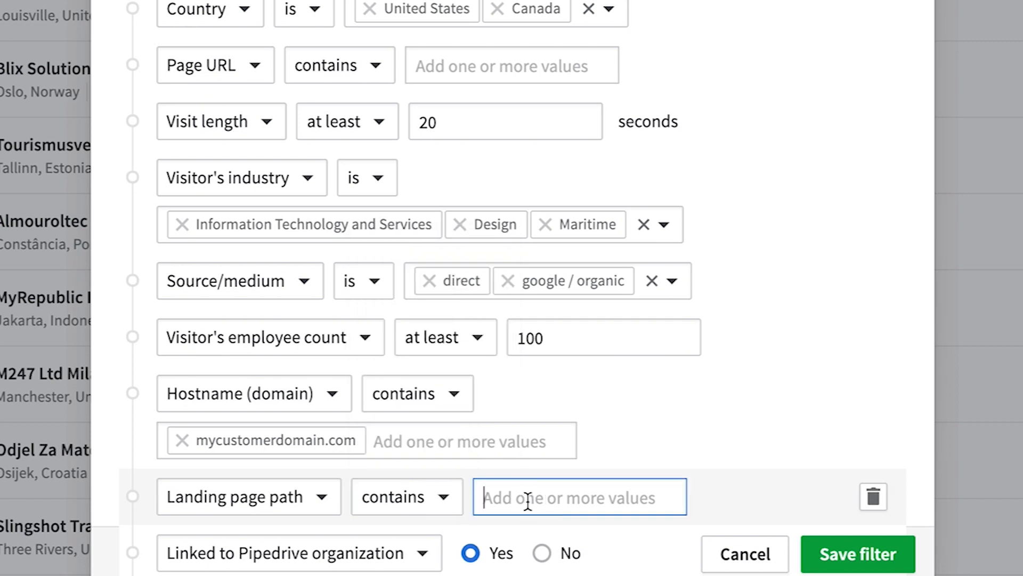
{"action": "key", "text": "ctrl+v"}
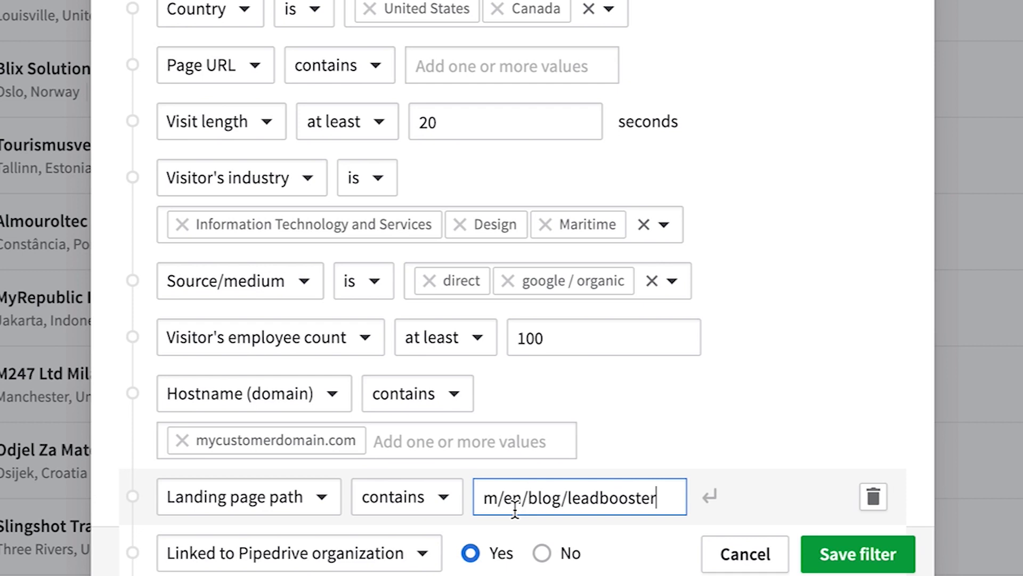
{"action": "key", "text": "Return"}
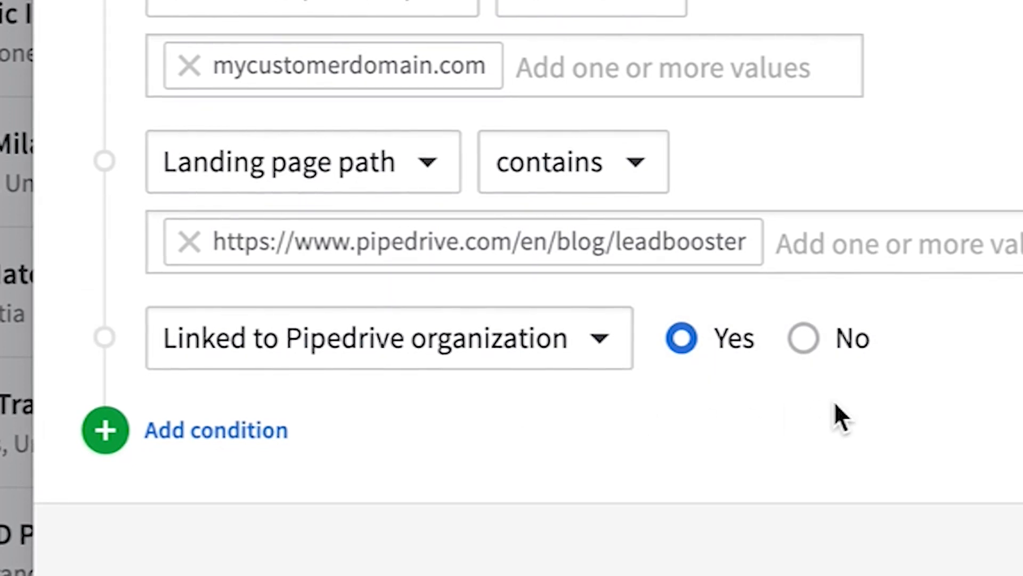
{"action": "left_click", "coordinate": [952, 555]}
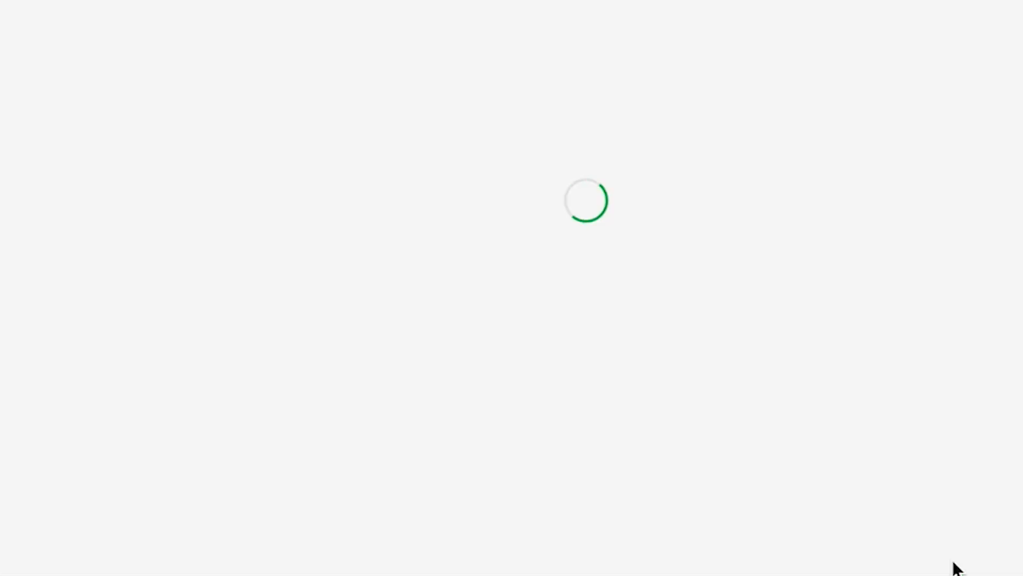
Step: Browse the web visitor list and look at its sorting options without changing the order
{"action": "scroll", "coordinate": [366, 166], "scroll_direction": "down", "scroll_amount": 5}
{"action": "scroll", "coordinate": [366, 167], "scroll_direction": "down", "scroll_amount": 20}
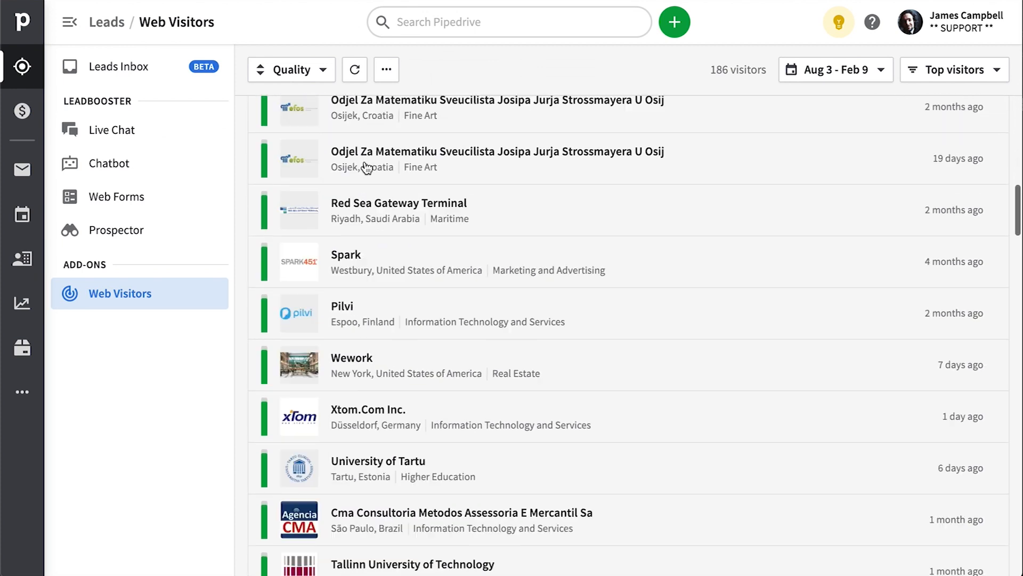
{"action": "left_click", "coordinate": [323, 74]}
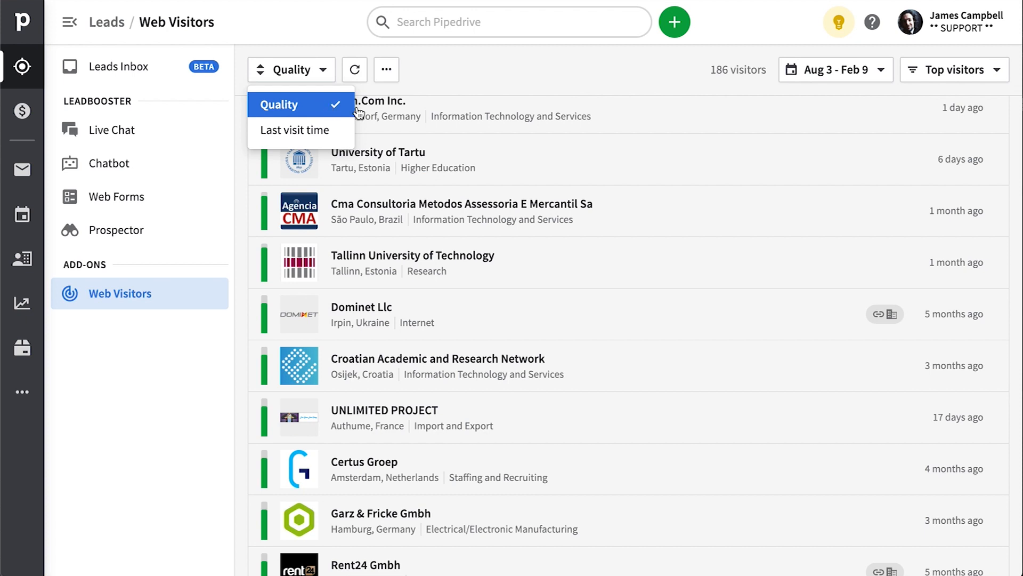
{"action": "left_click", "coordinate": [484, 72]}
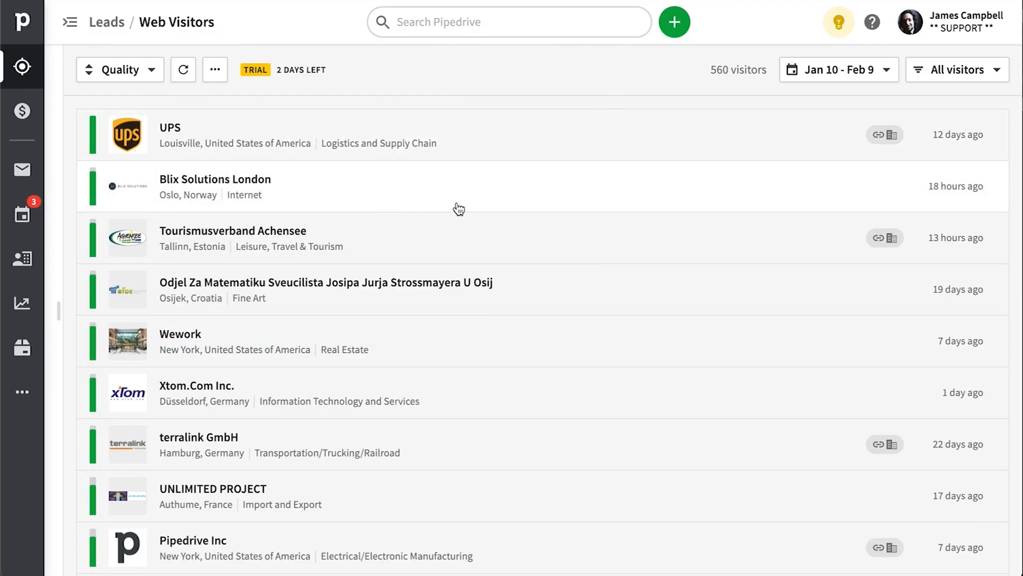
Step: Open the details of the visitor Blix Solutions London and hide that visitor
{"action": "left_click", "coordinate": [458, 209]}
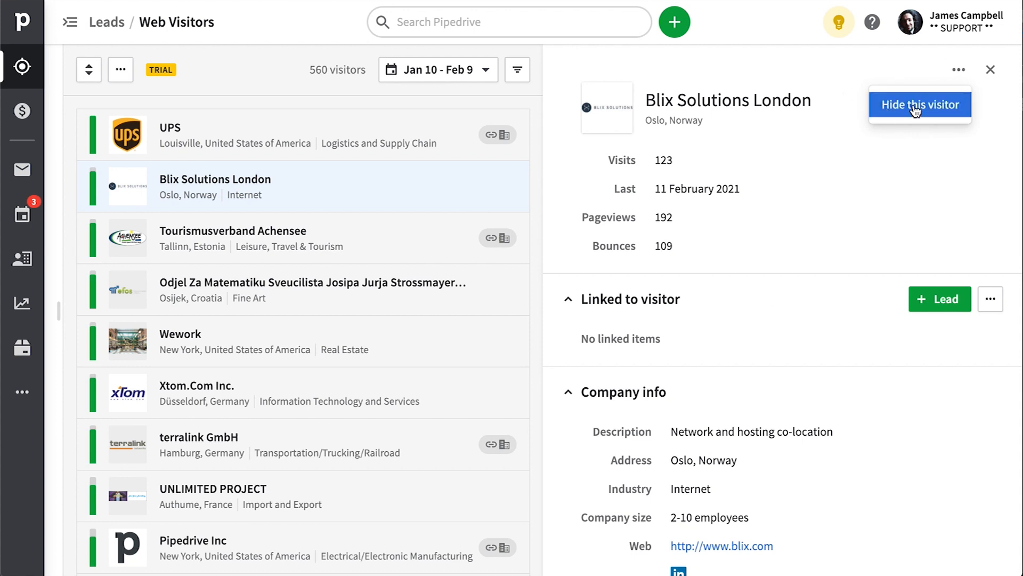
{"action": "left_click", "coordinate": [916, 107]}
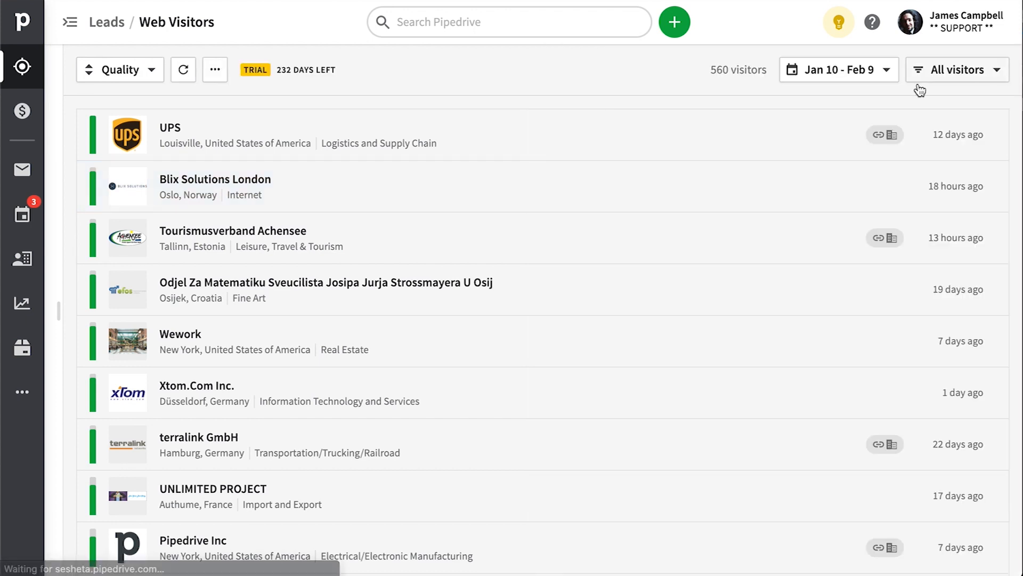
Step: Examine the UPS visitor's linked items, company info and visited pages, and open the linking options of the Wework visitor
{"action": "left_click", "coordinate": [377, 142]}
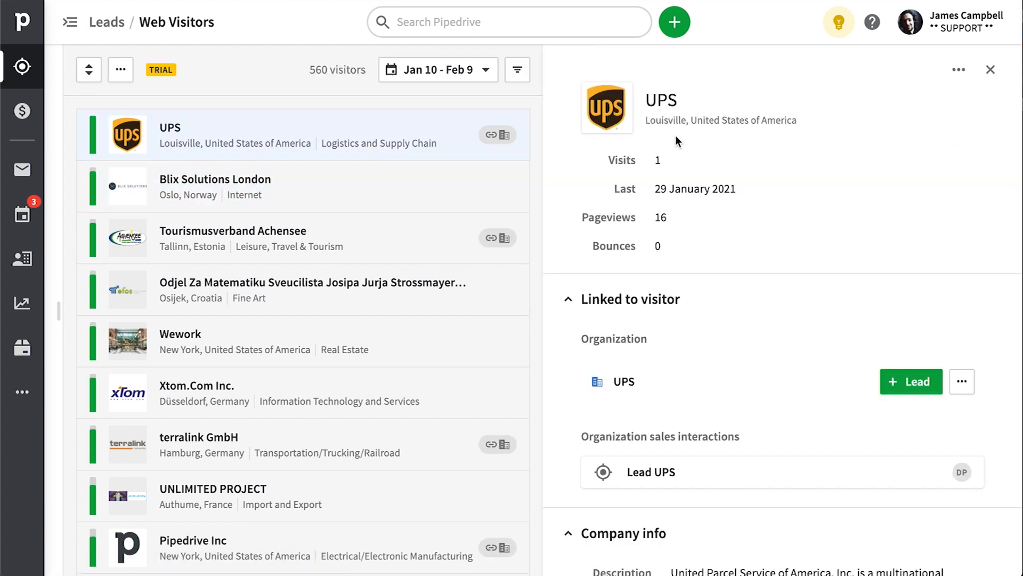
{"action": "scroll", "coordinate": [704, 163], "scroll_direction": "down", "scroll_amount": 12}
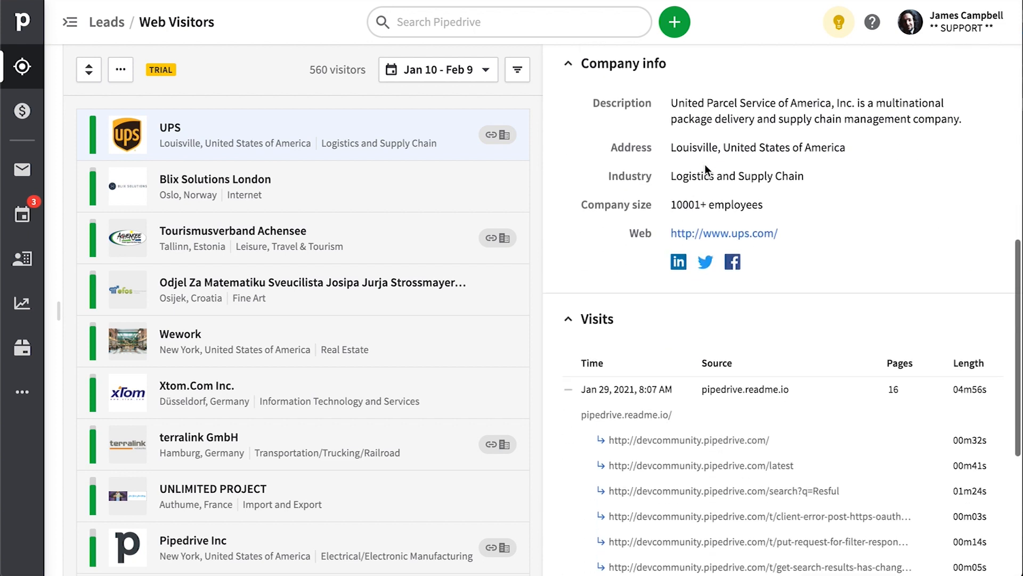
{"action": "scroll", "coordinate": [705, 164], "scroll_direction": "down", "scroll_amount": 1}
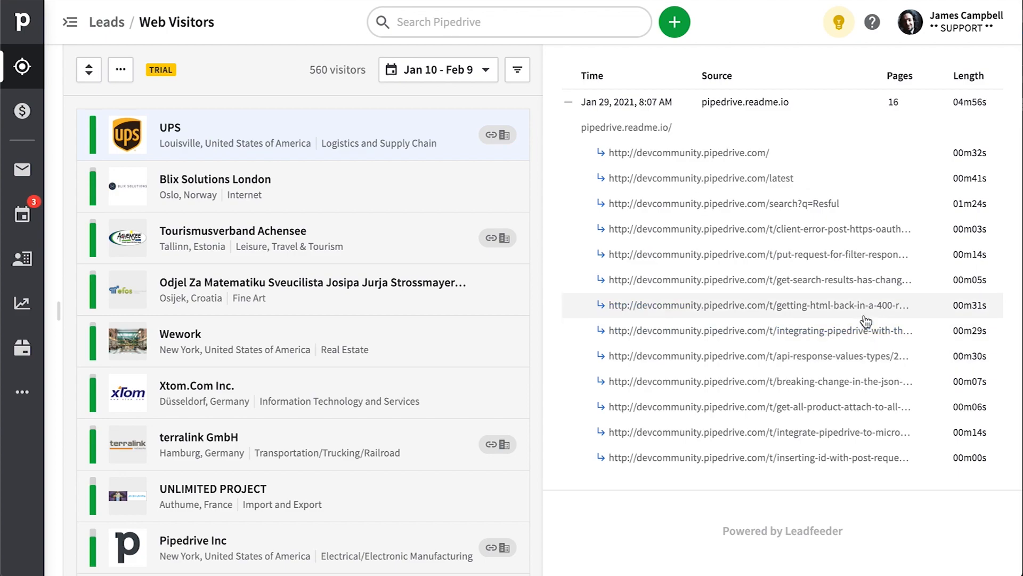
{"action": "scroll", "coordinate": [865, 322], "scroll_direction": "up", "scroll_amount": 6}
{"action": "scroll", "coordinate": [865, 322], "scroll_direction": "up", "scroll_amount": 8}
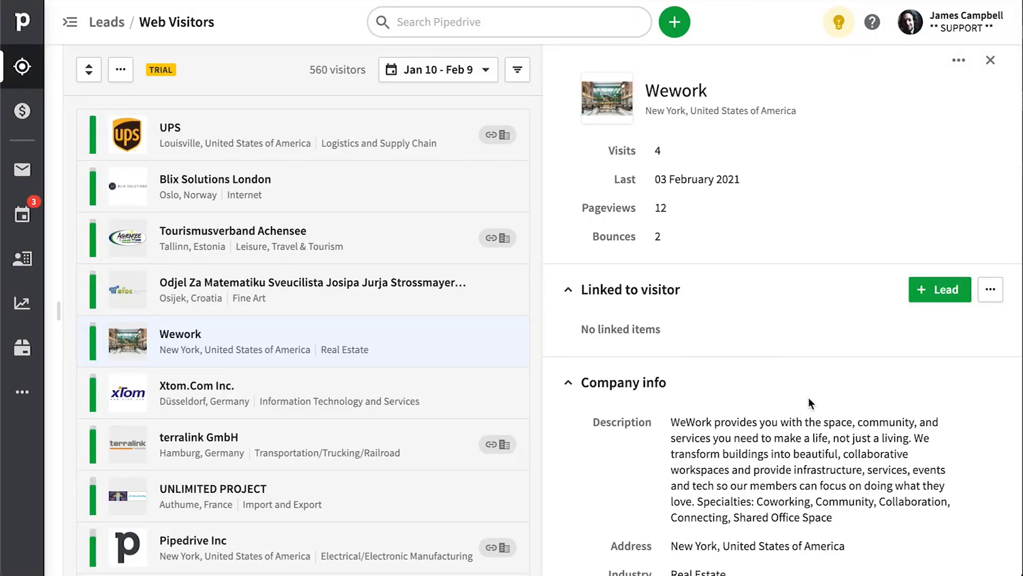
{"action": "left_click", "coordinate": [987, 298]}
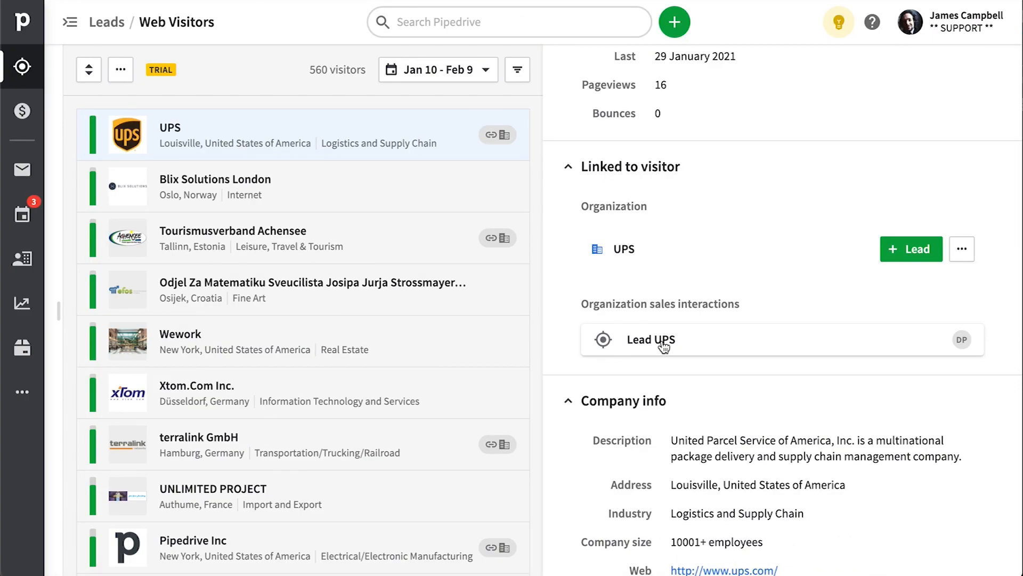
Step: Open the organization linked to the UPS visitor and expand its website visit note to examine the visited pages
{"action": "left_click", "coordinate": [625, 251]}
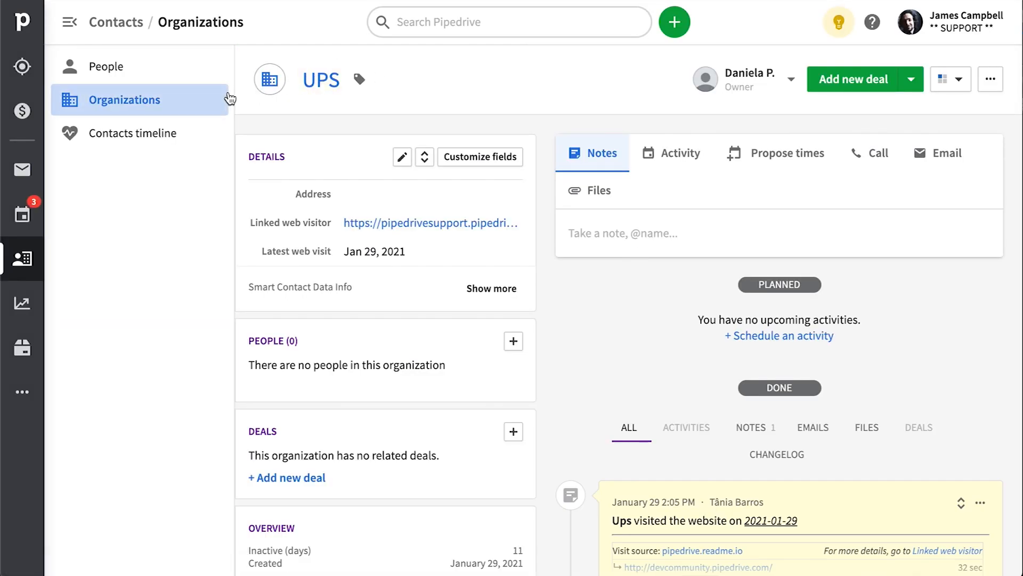
{"action": "left_click", "coordinate": [235, 90]}
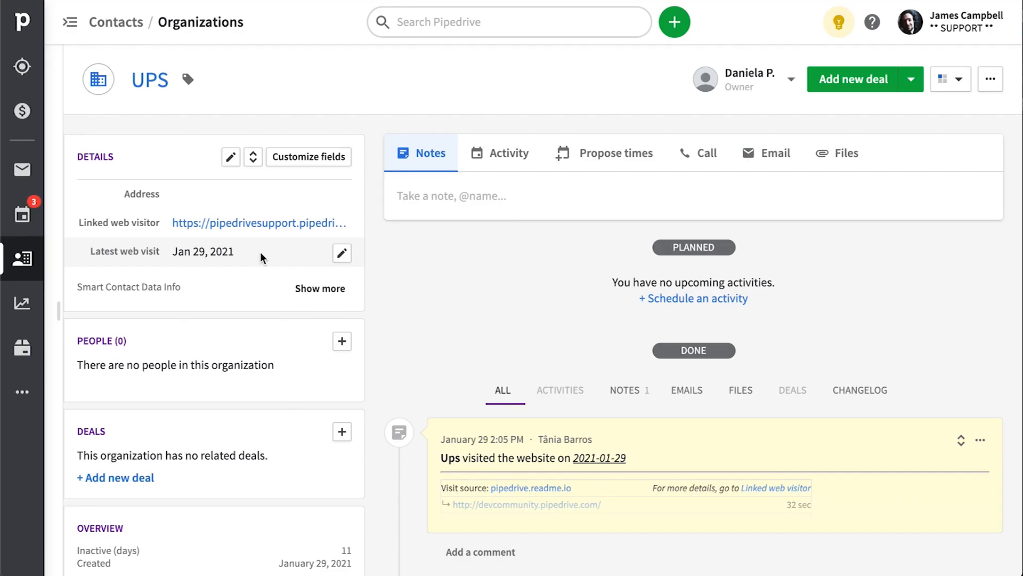
{"action": "left_click", "coordinate": [960, 445]}
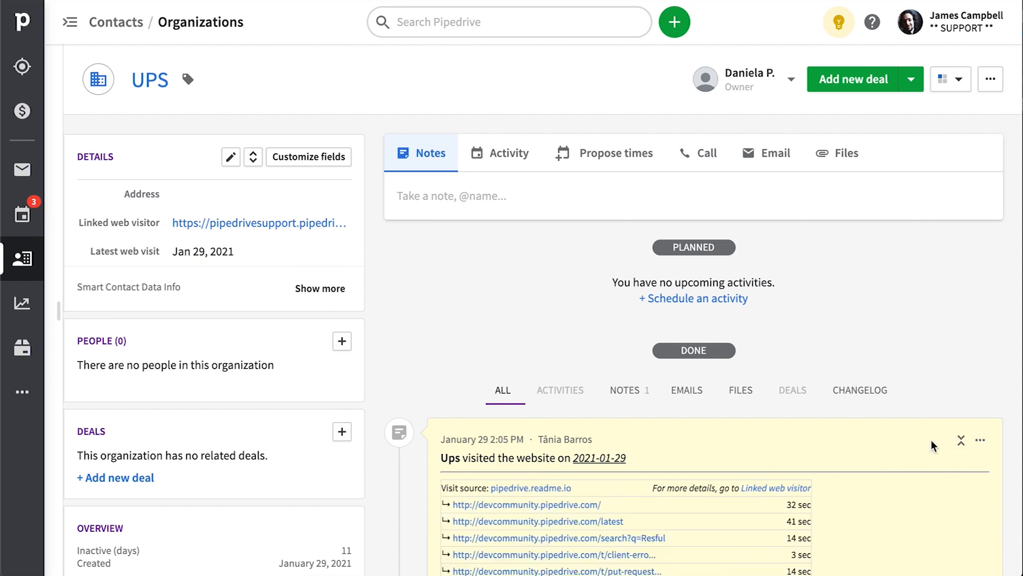
{"action": "scroll", "coordinate": [932, 445], "scroll_direction": "down", "scroll_amount": 6}
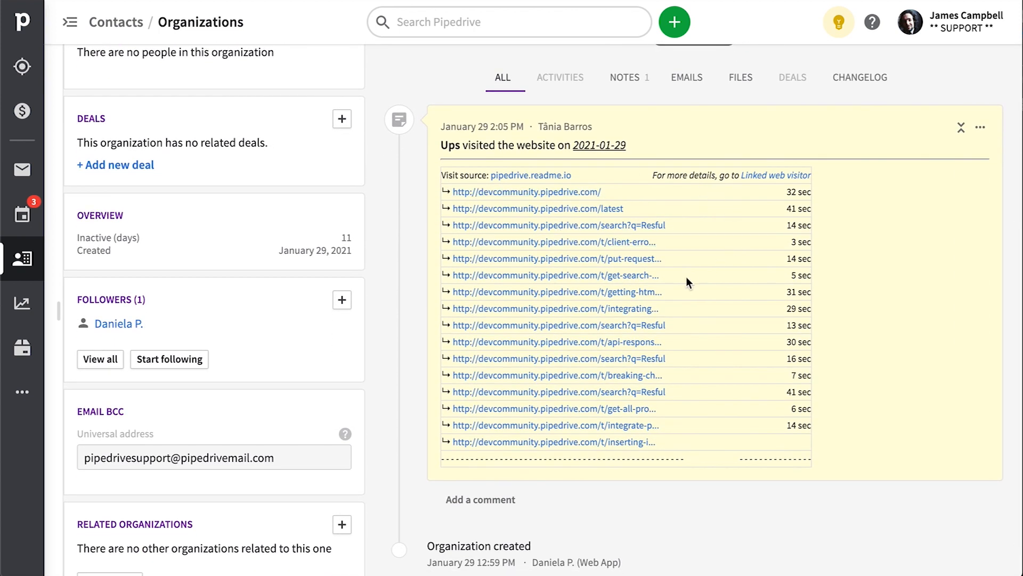
{"action": "scroll", "coordinate": [480, 195], "scroll_direction": "up", "scroll_amount": 6}
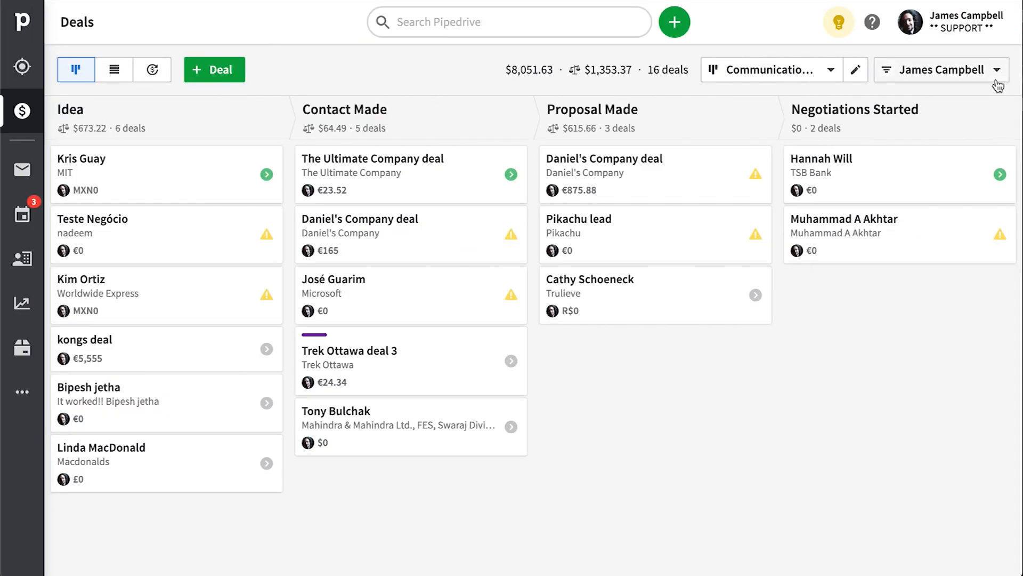
Step: Create a new deals filter with a condition on the organization's Latest web visit field
{"action": "left_click", "coordinate": [997, 72]}
{"action": "left_click", "coordinate": [789, 550]}
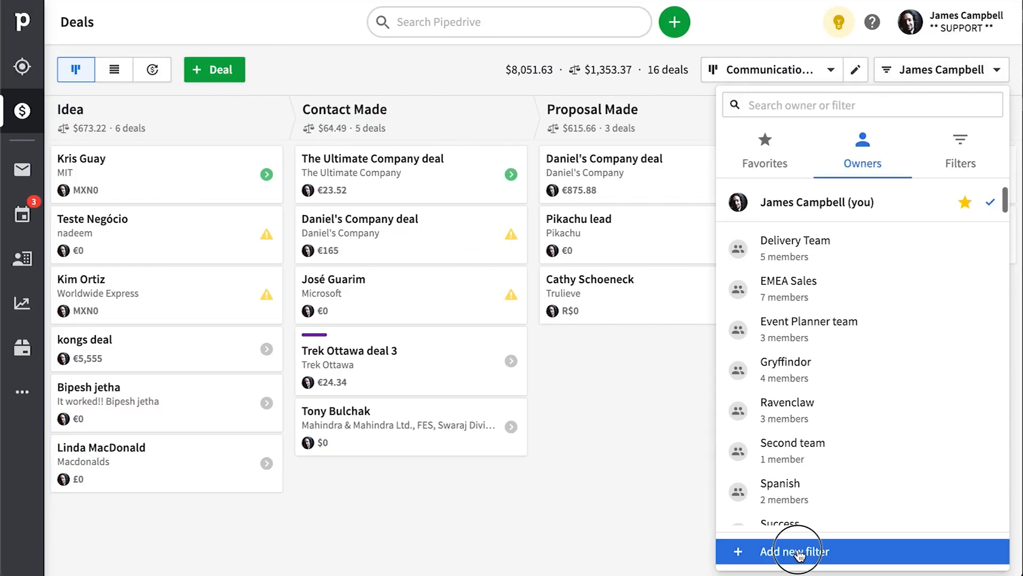
{"action": "left_click", "coordinate": [261, 95]}
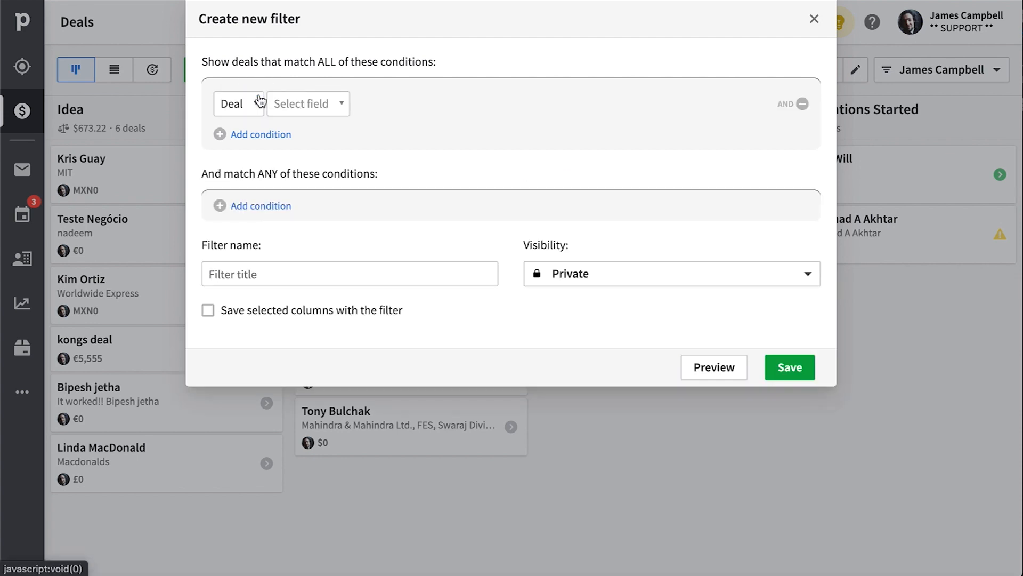
{"action": "left_click", "coordinate": [243, 104]}
{"action": "left_click", "coordinate": [251, 151]}
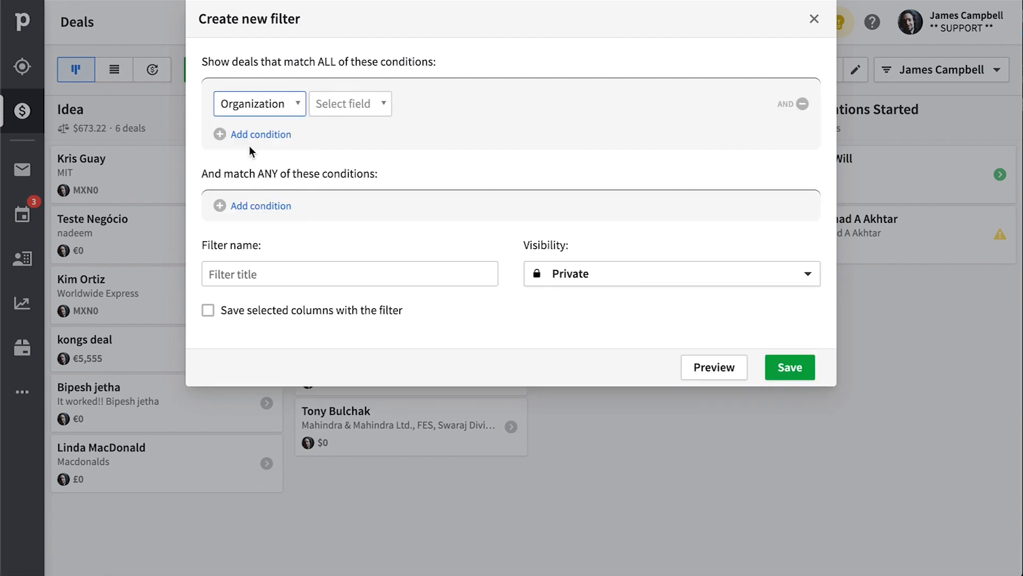
{"action": "left_click", "coordinate": [352, 107]}
{"action": "type", "text": "web"}
{"action": "left_click", "coordinate": [386, 162]}
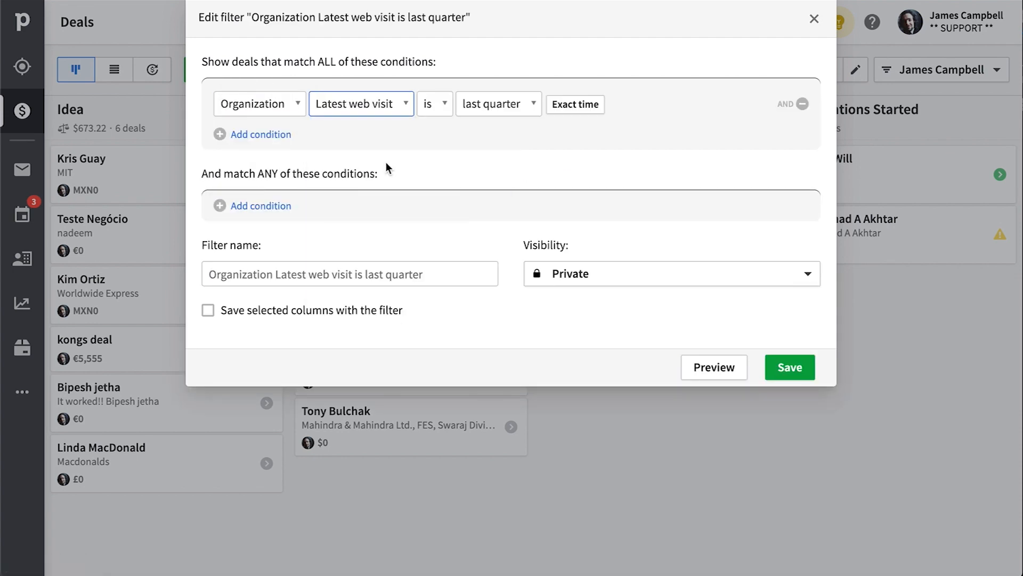
Step: Set the latest web visit condition to this quarter, save the filter and look through the filtered deals
{"action": "left_click", "coordinate": [533, 107]}
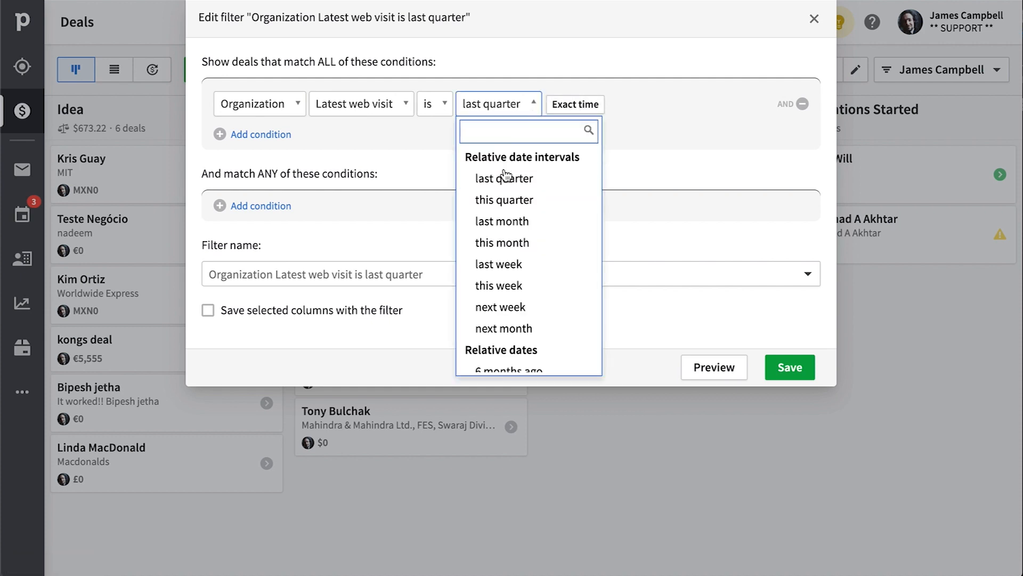
{"action": "left_click", "coordinate": [506, 198]}
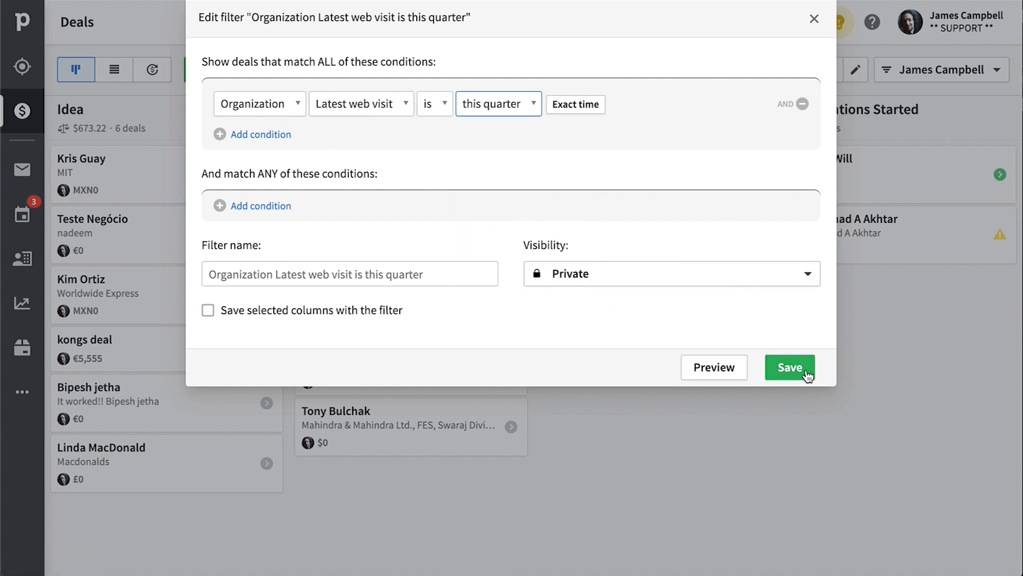
{"action": "left_click", "coordinate": [790, 368]}
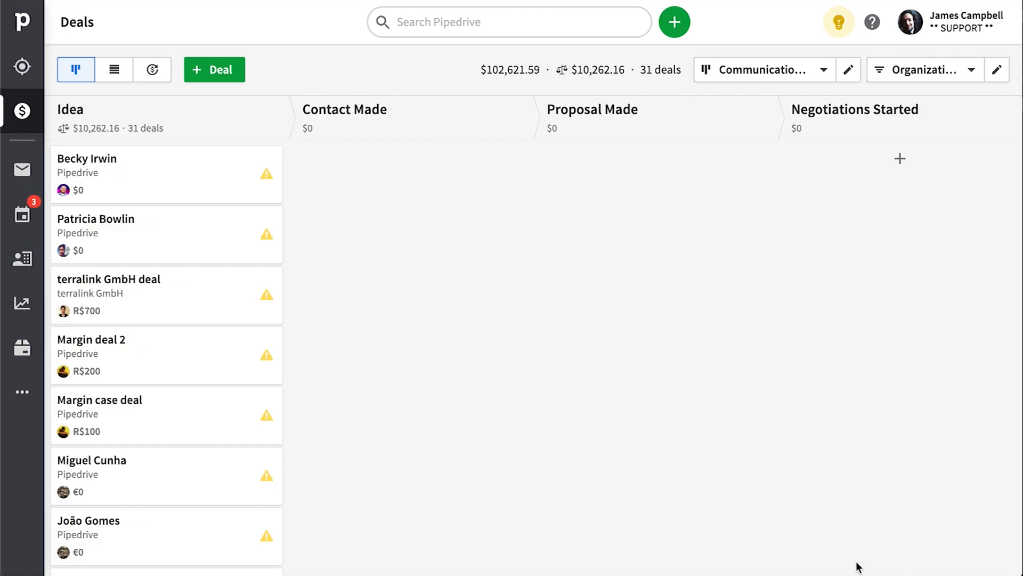
{"action": "scroll", "coordinate": [144, 333], "scroll_direction": "down", "scroll_amount": 15}
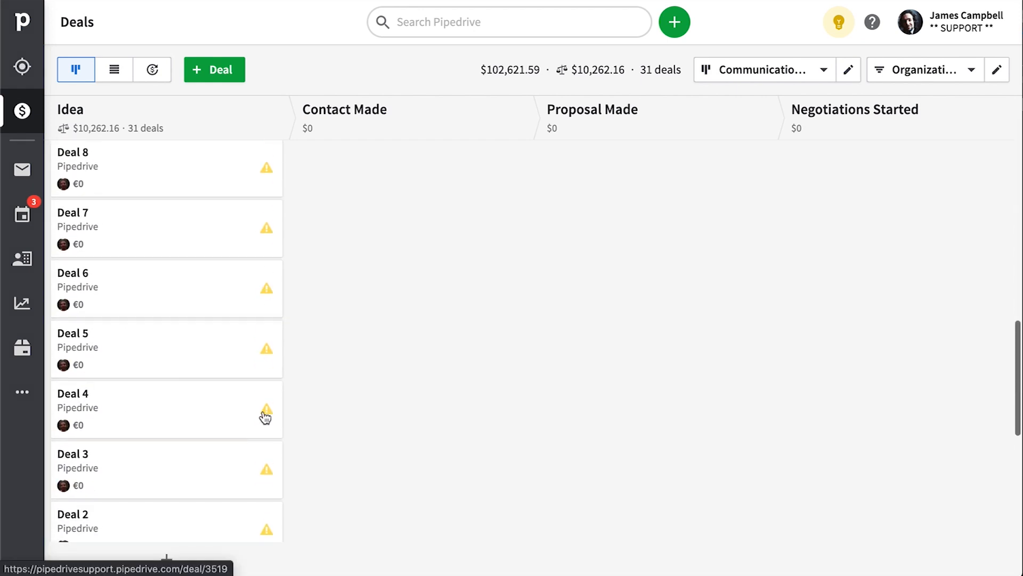
{"action": "scroll", "coordinate": [171, 404], "scroll_direction": "up", "scroll_amount": 15}
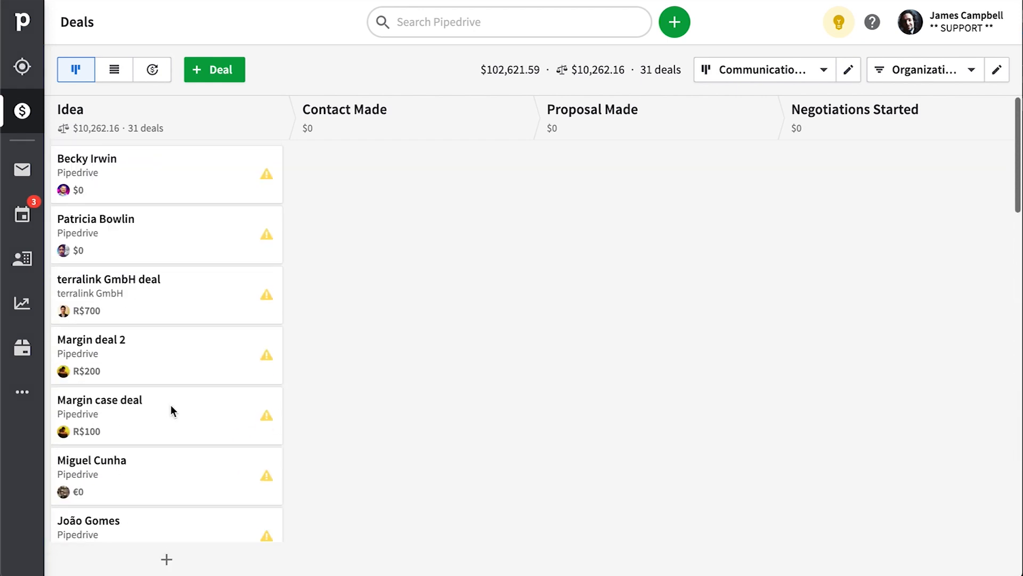